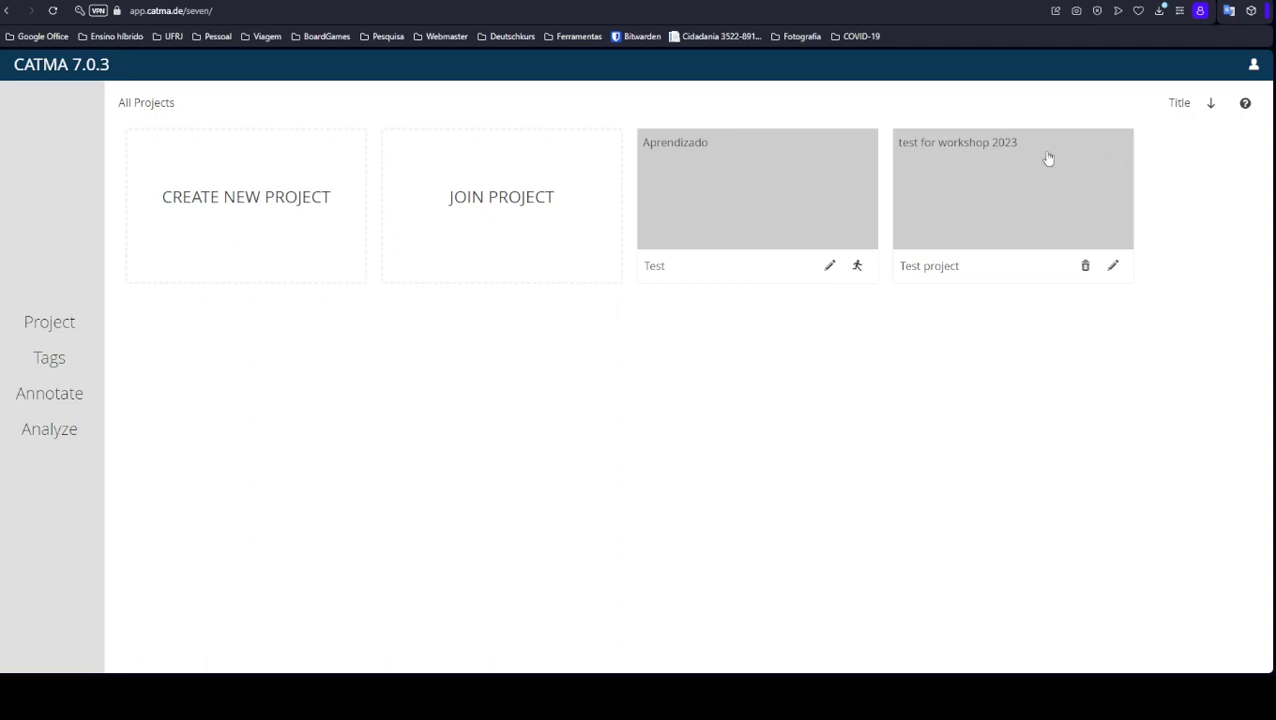
# Open the 'test for workshop 2023' project card to show the Test project.
pyautogui.click(973, 175)
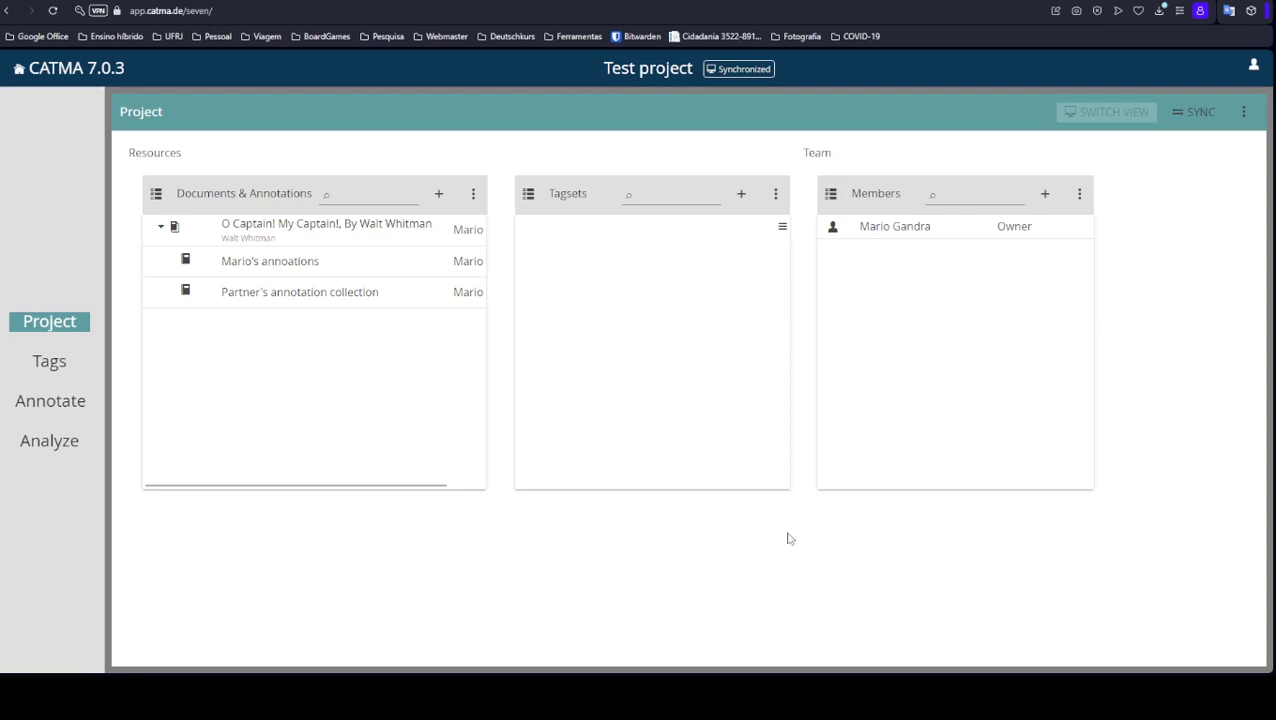
# Start adding a new team member from the Members panel.
pyautogui.click(1045, 197)
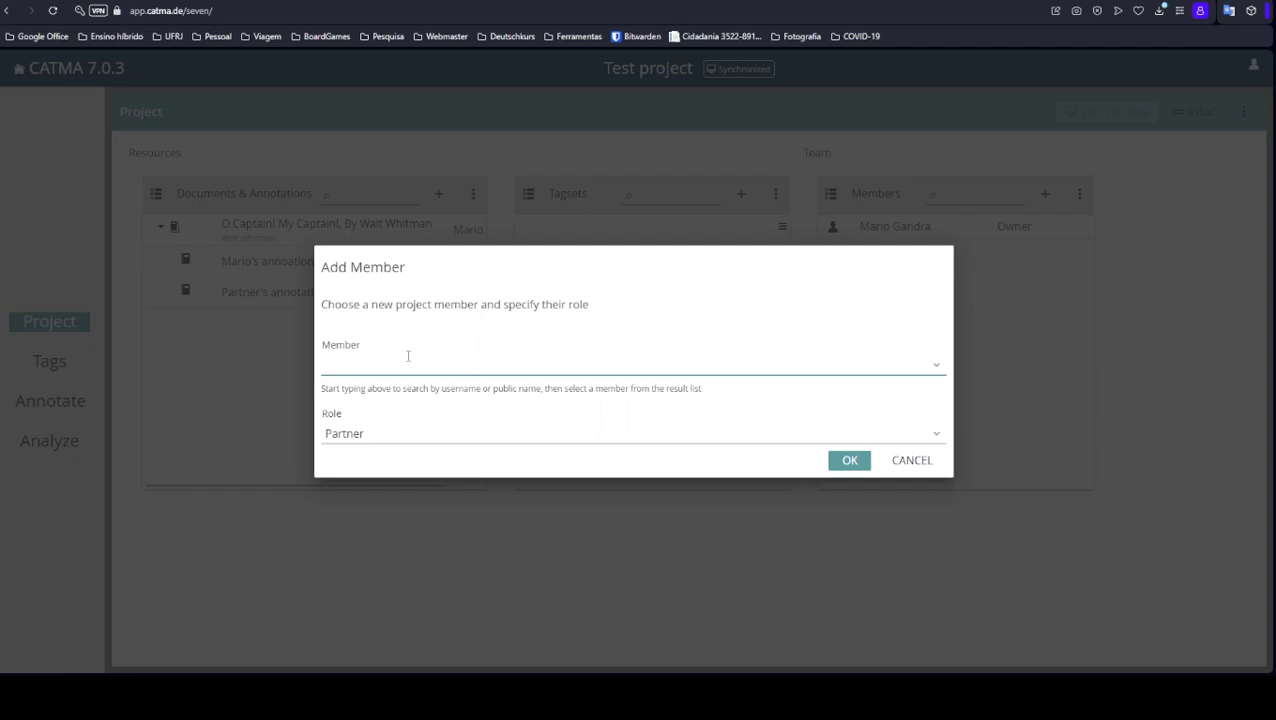
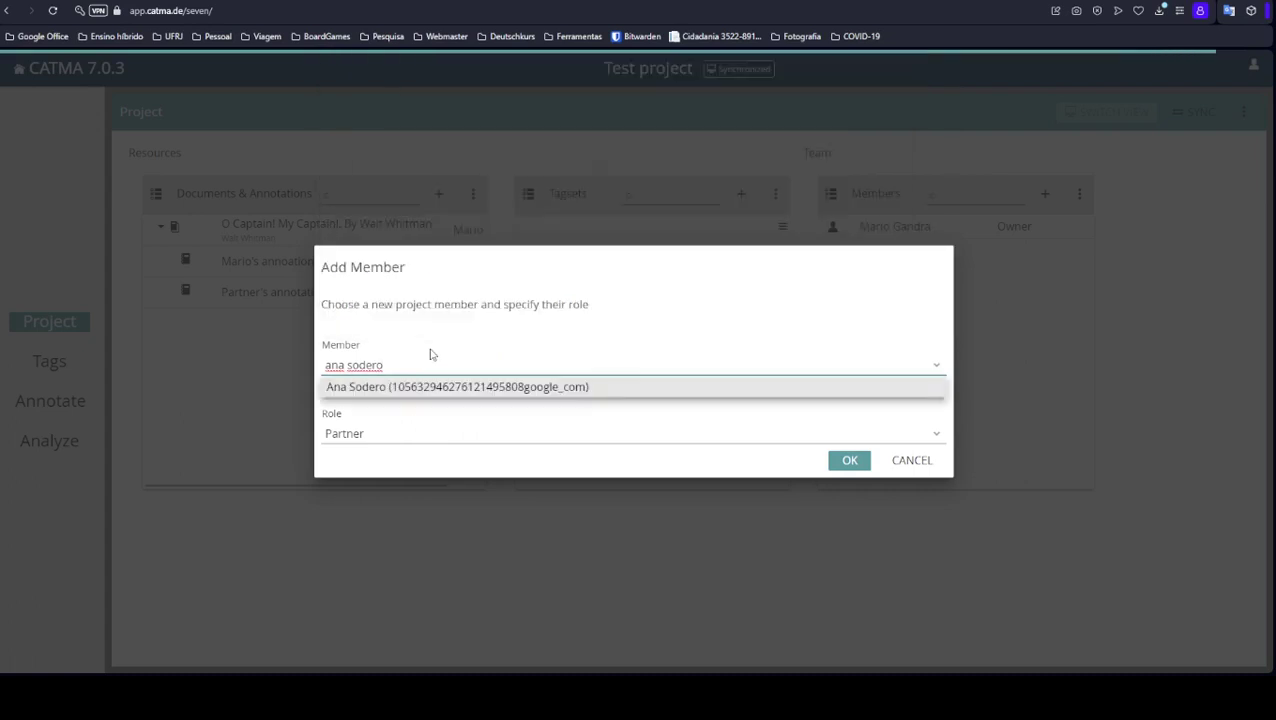
# Search for the collaborator by name and add them to the team with the Partner role.
pyautogui.click(494, 390)
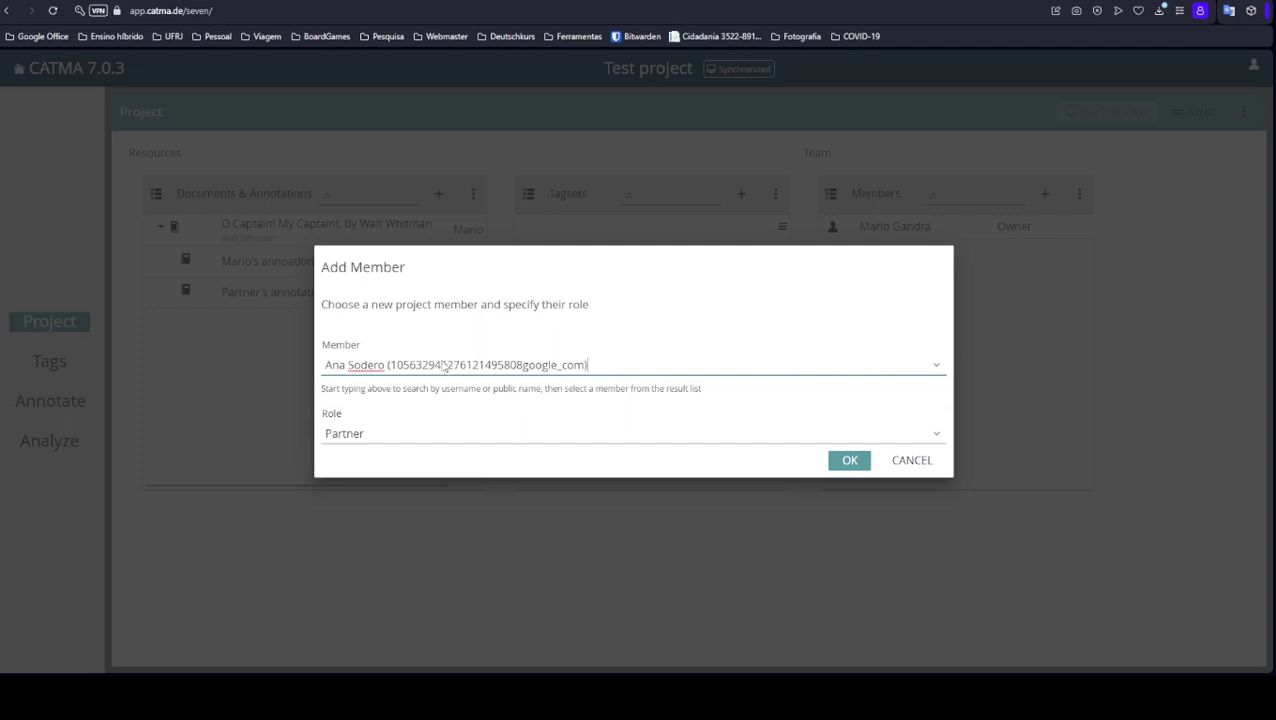
pyautogui.click(937, 435)
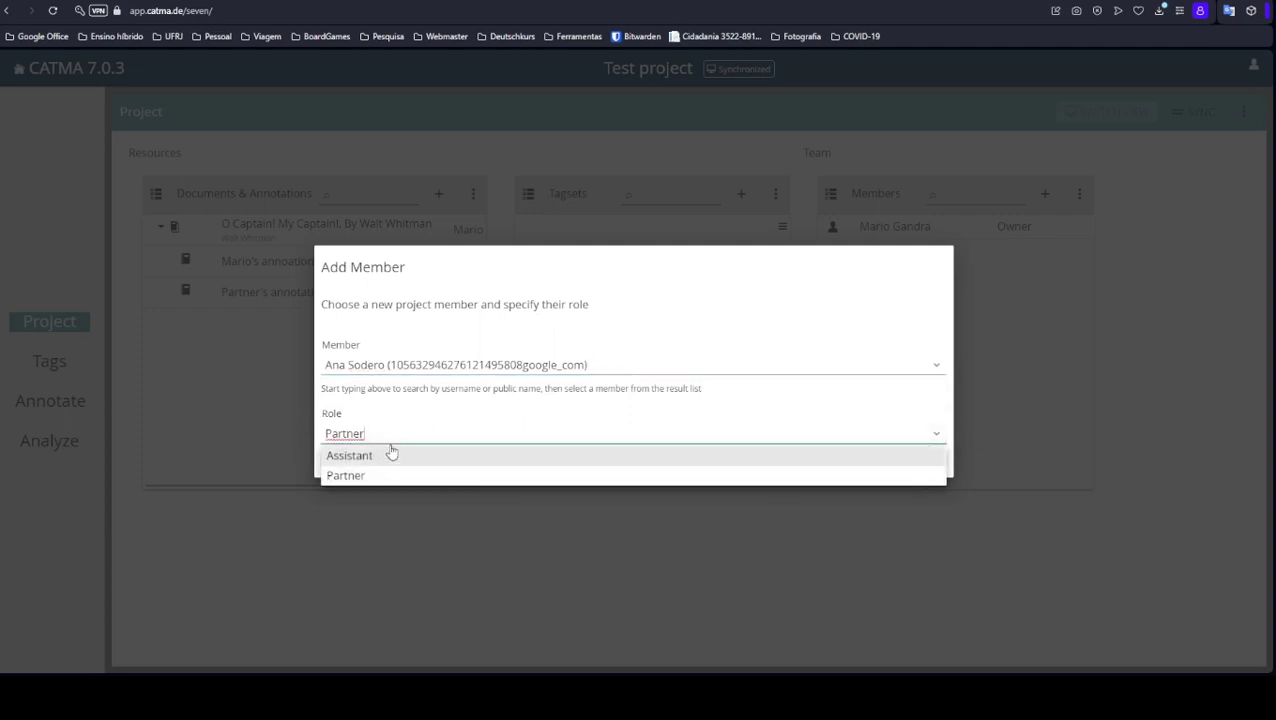
pyautogui.click(436, 410)
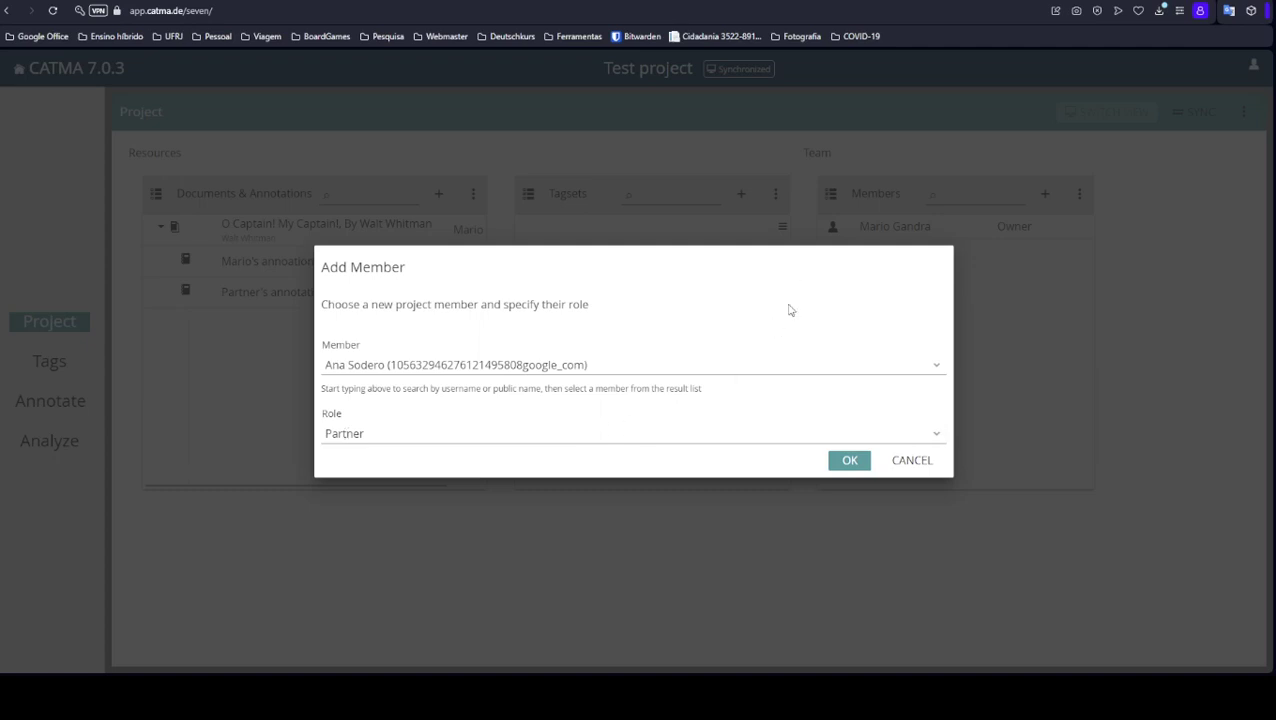
pyautogui.click(848, 463)
pyautogui.click(848, 463)
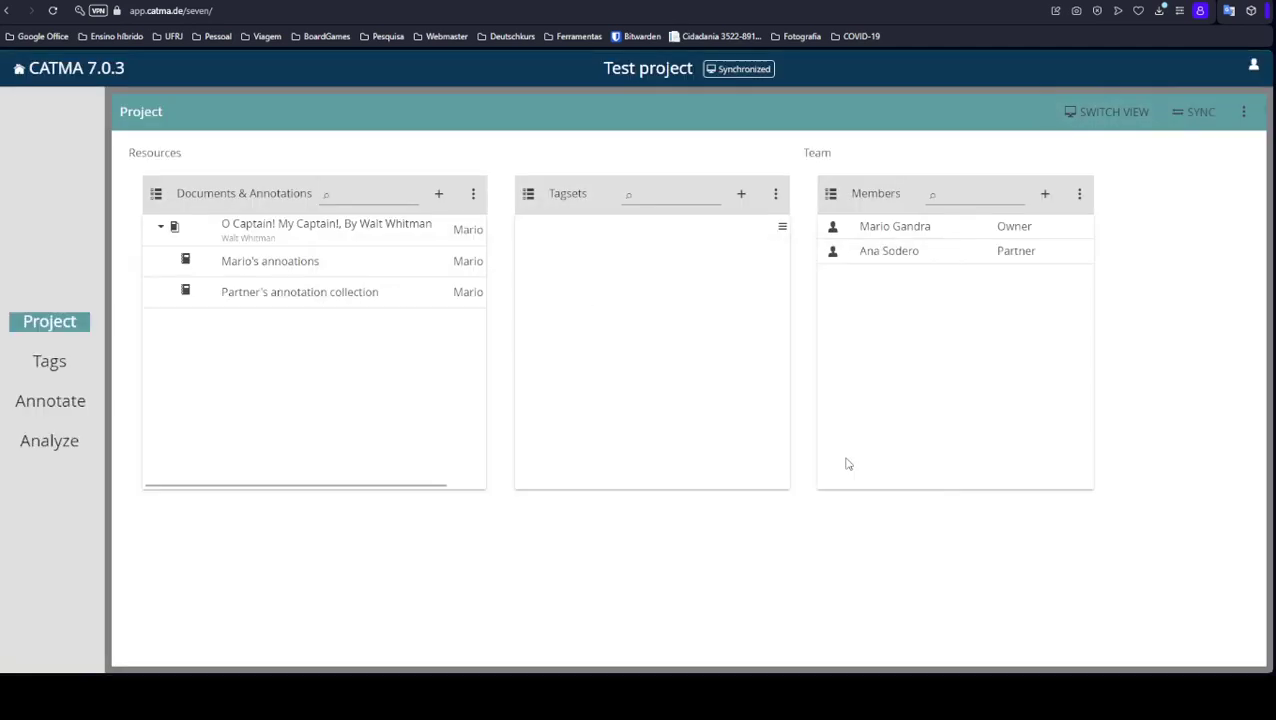
pyautogui.click(1045, 195)
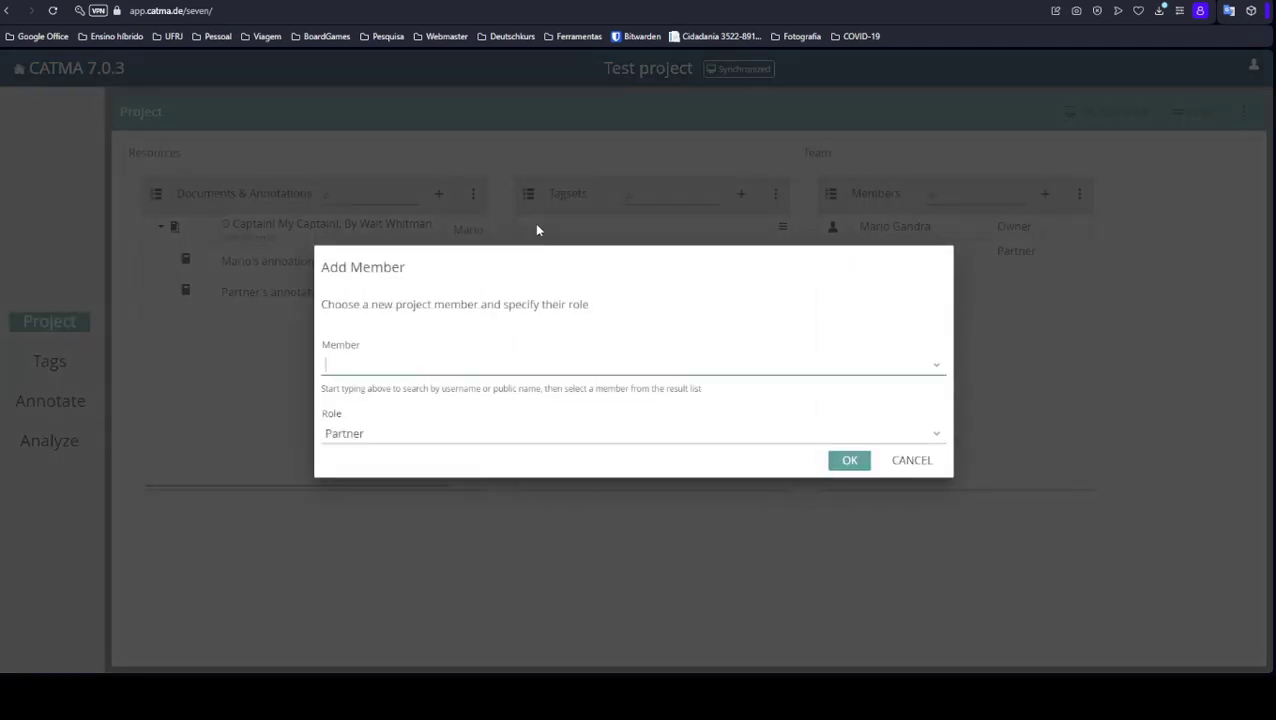
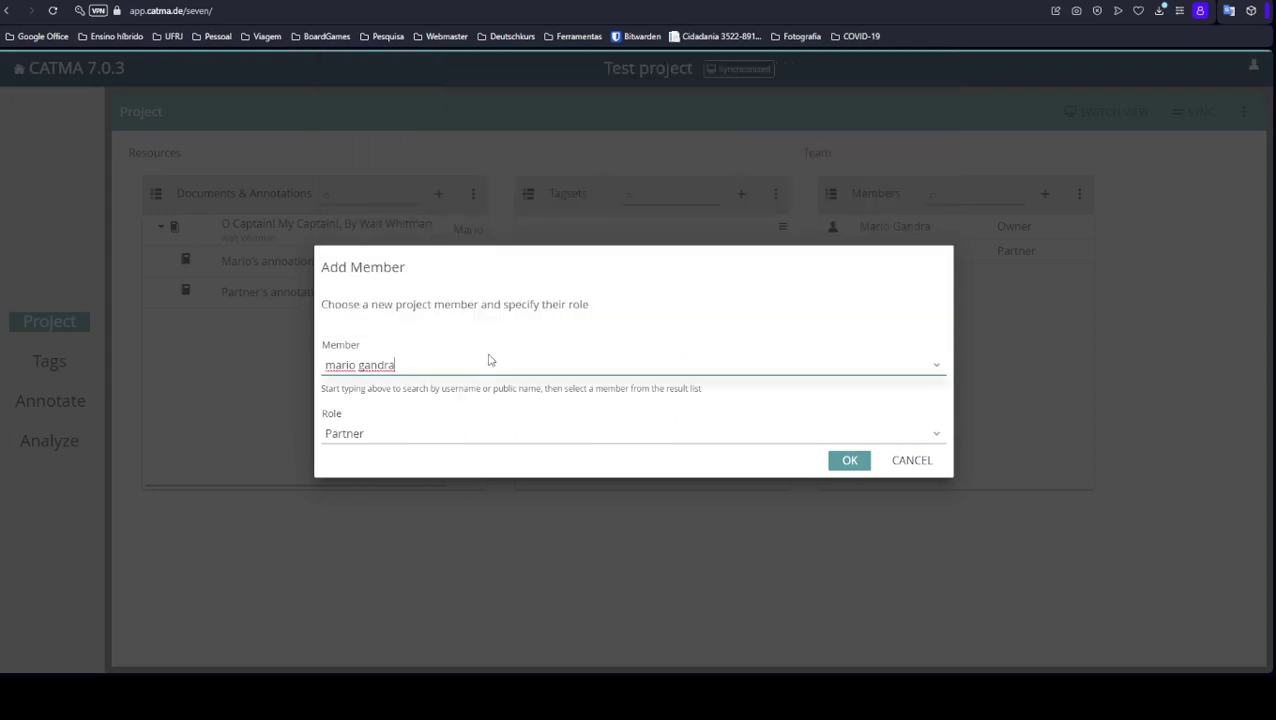
pyautogui.click(358, 366)
pyautogui.press('BackSpace')
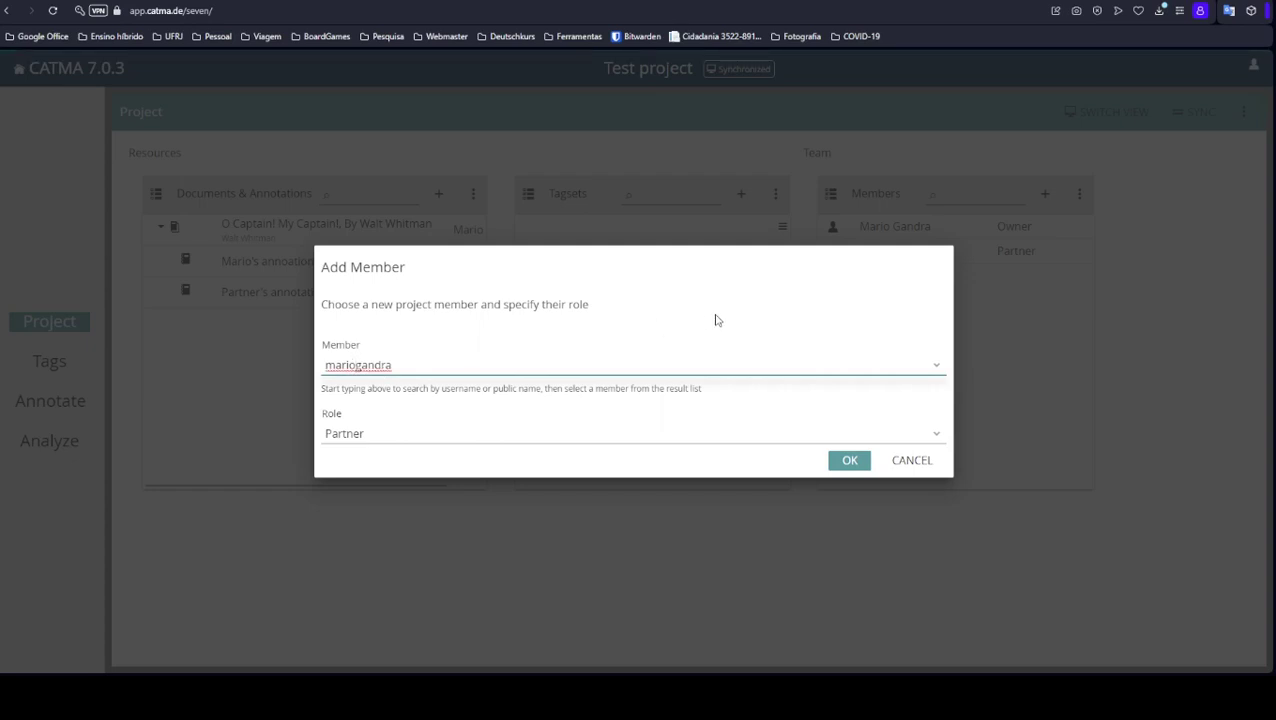
pyautogui.click(420, 364)
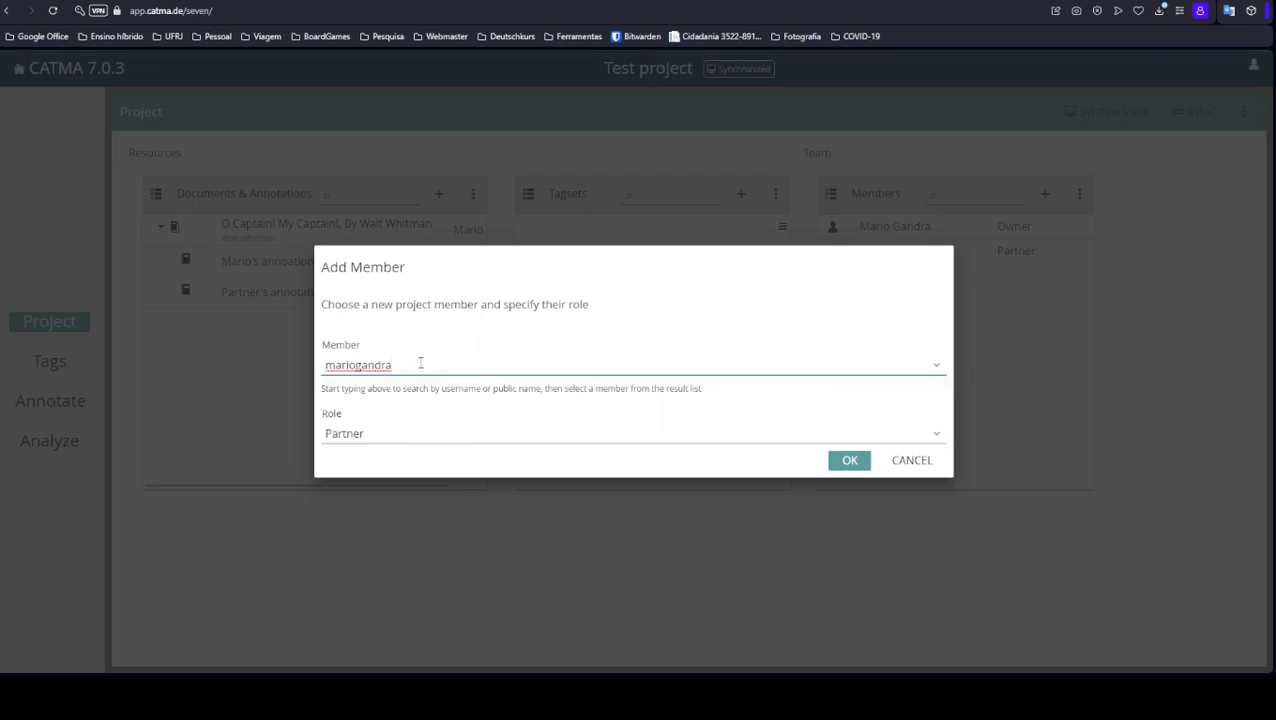
pyautogui.click(357, 366)
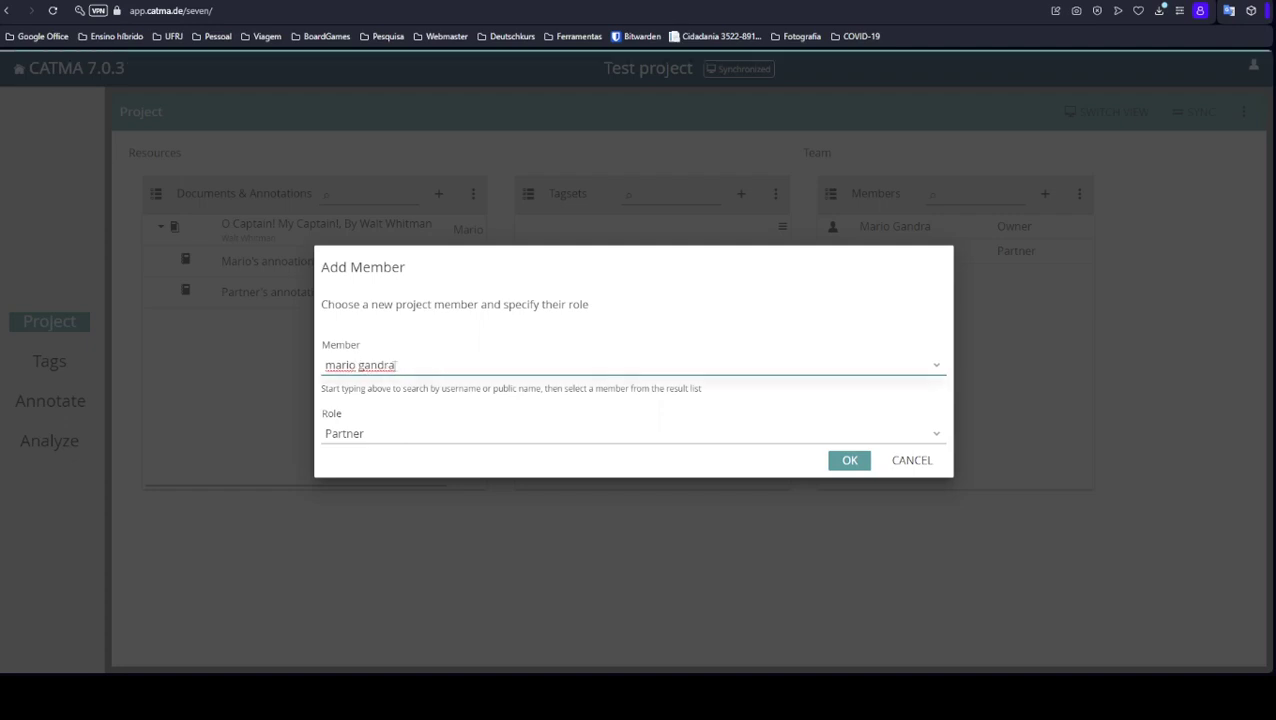
pyautogui.press('BackSpace')
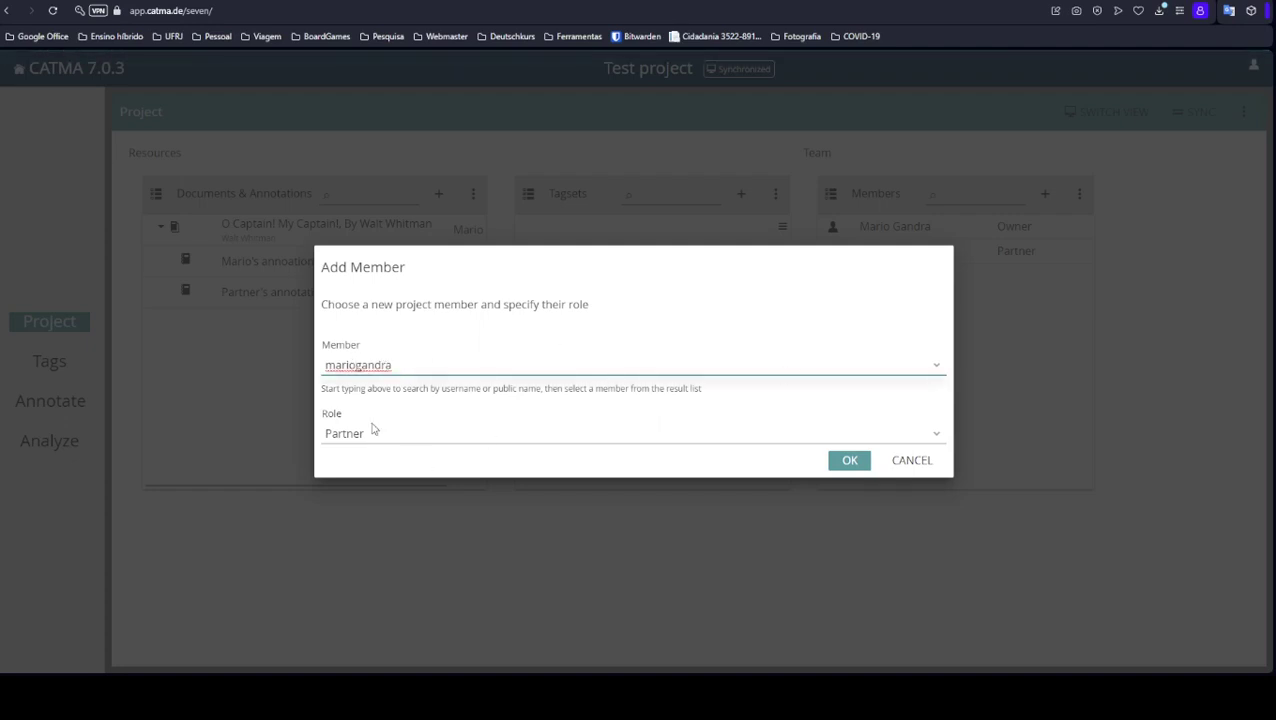
pyautogui.click(912, 461)
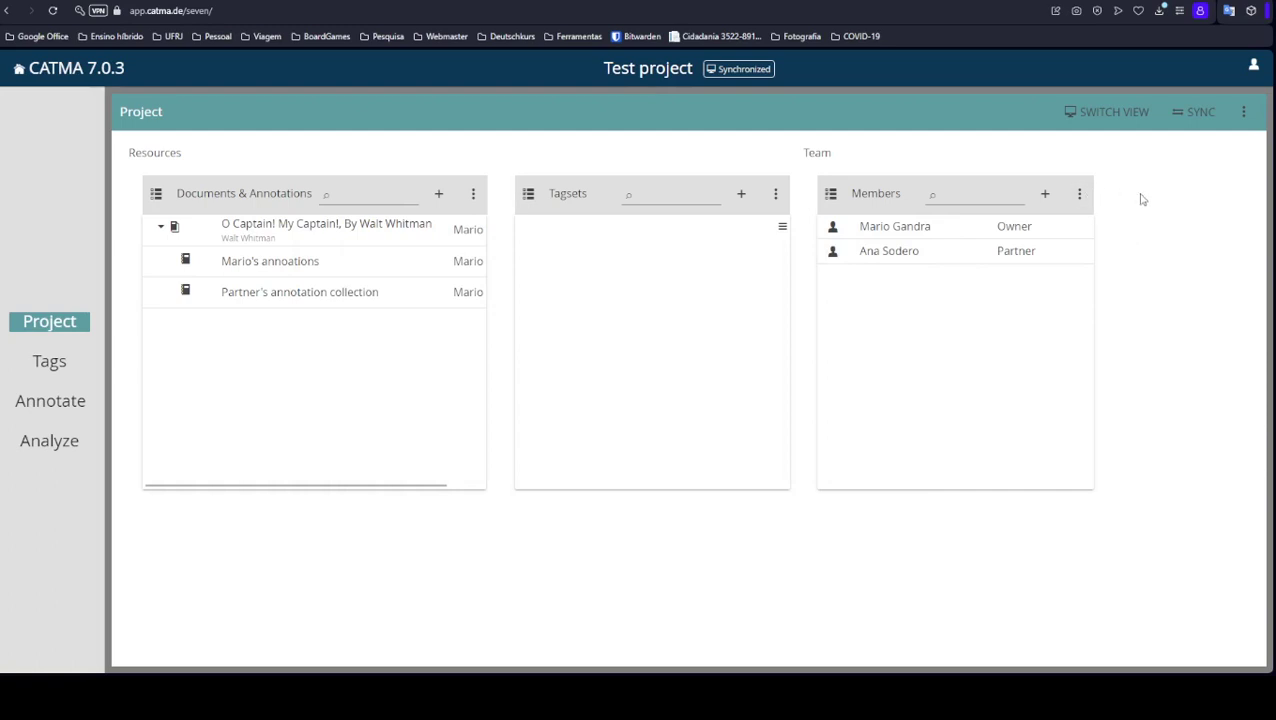
# Check the Members options without choosing anything, then bring up the project-wide options menu.
pyautogui.click(1080, 195)
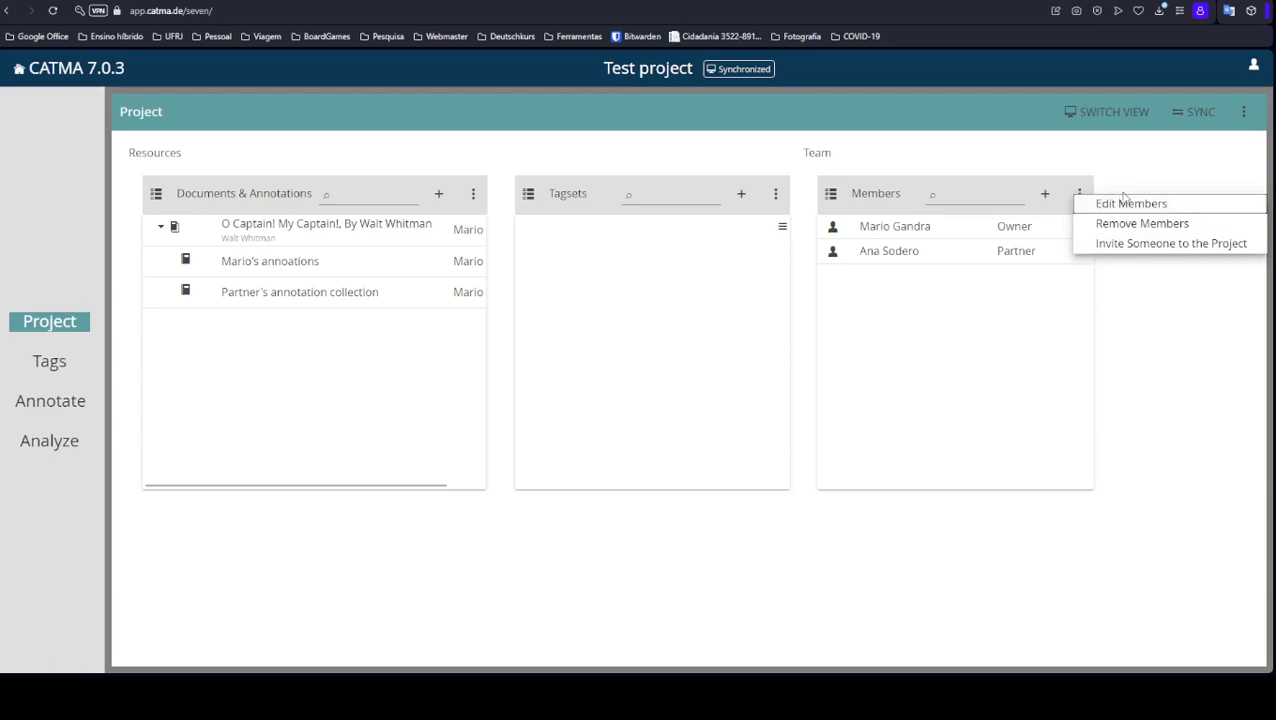
pyautogui.click(1112, 312)
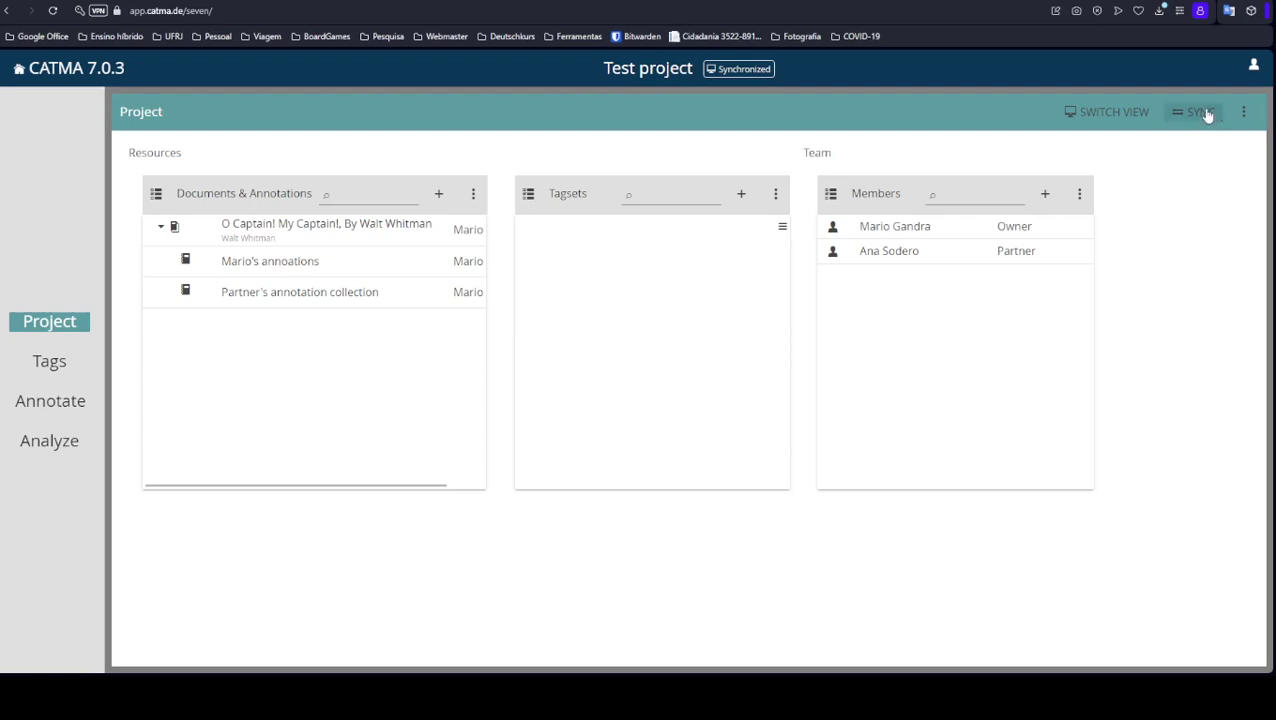
pyautogui.click(1246, 114)
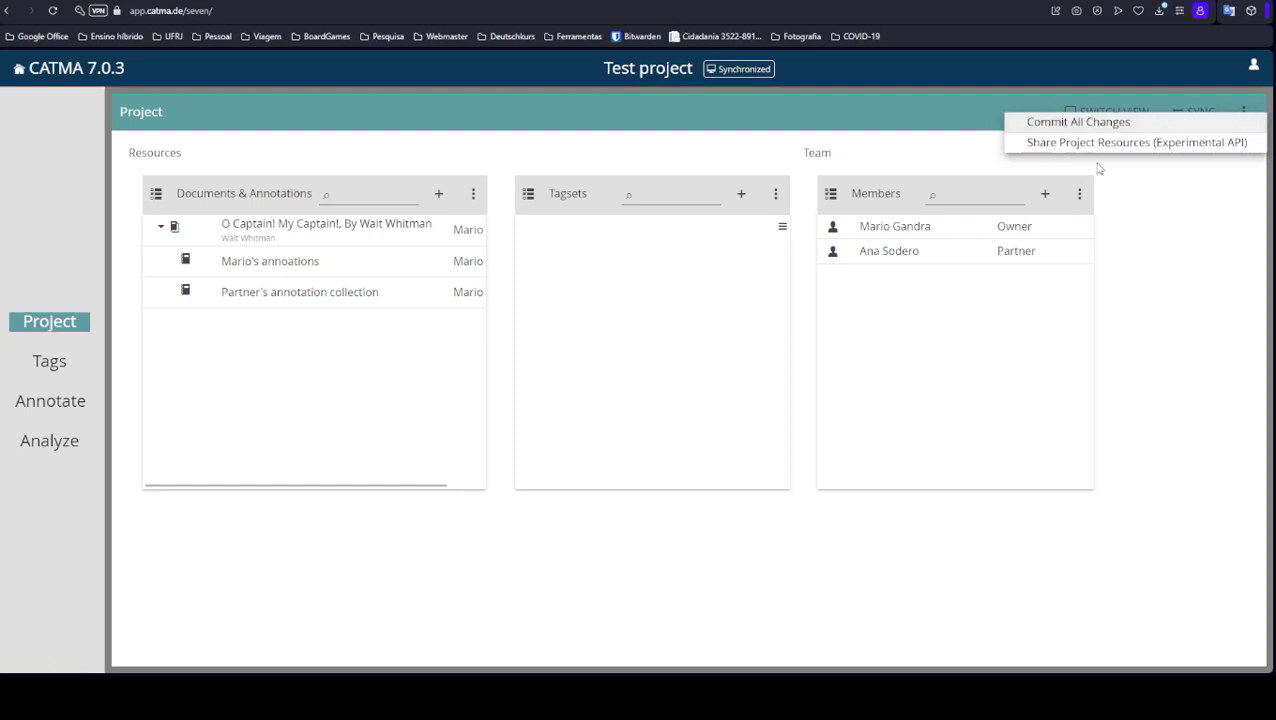
# Dismiss the project options menu without choosing anything.
pyautogui.click(1145, 226)
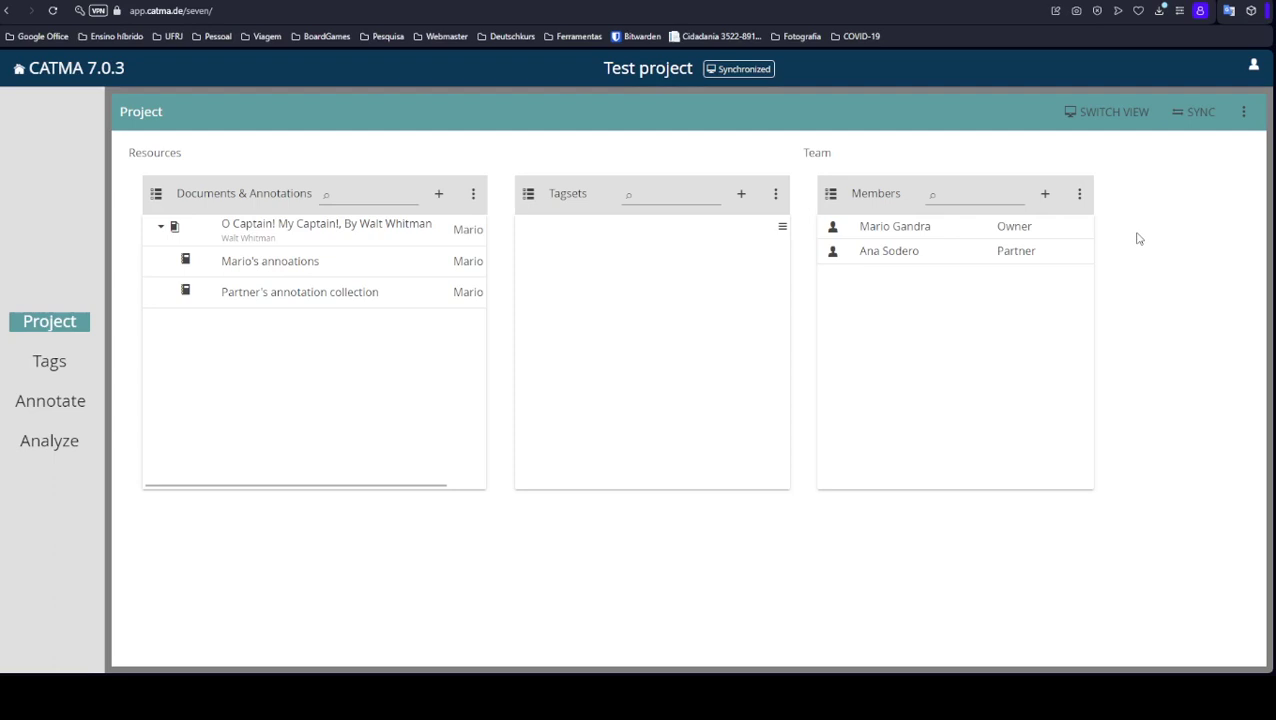
# Synchronize the Test project with the server using SYNC.
pyautogui.click(1193, 117)
# Commit all pending changes in the Test project from the project options menu.
pyautogui.click(1243, 112)
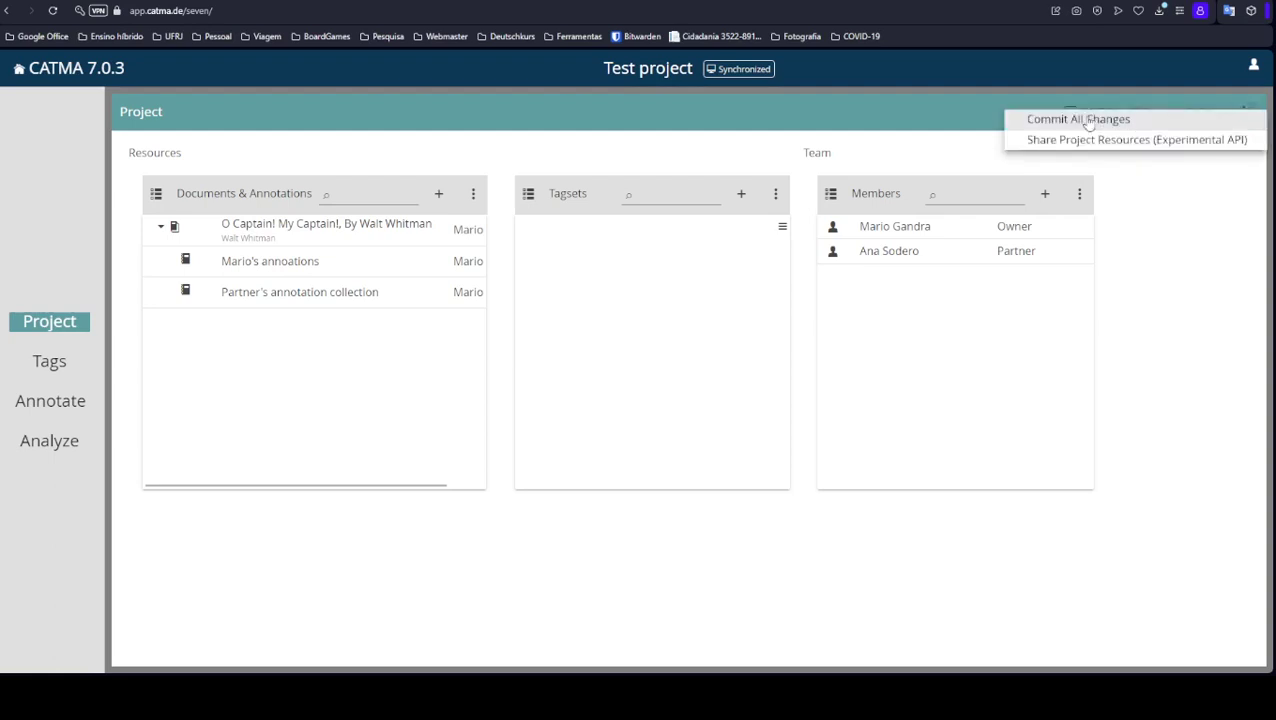
pyautogui.click(1130, 201)
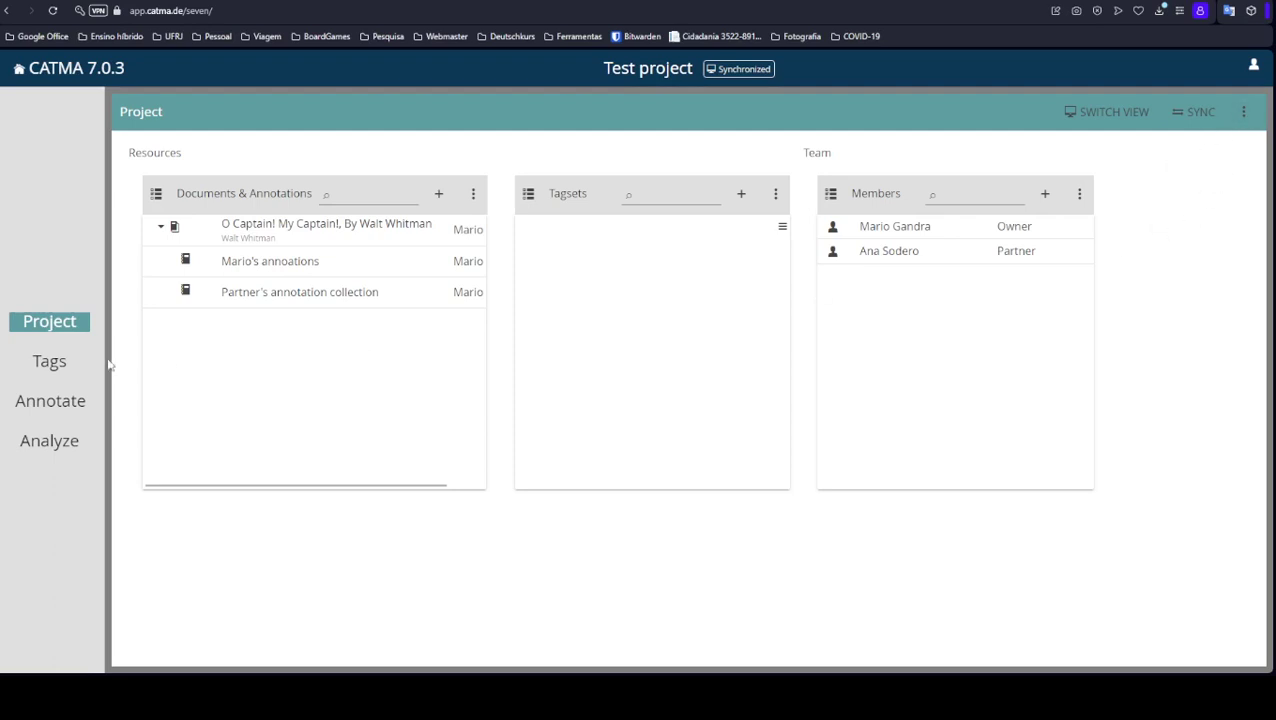
pyautogui.click(438, 194)
# Select the O Captain! My Captain! document and add an annotation collection named 'another collection'.
pyautogui.click(493, 224)
pyautogui.click(438, 196)
pyautogui.click(470, 227)
pyautogui.click(375, 240)
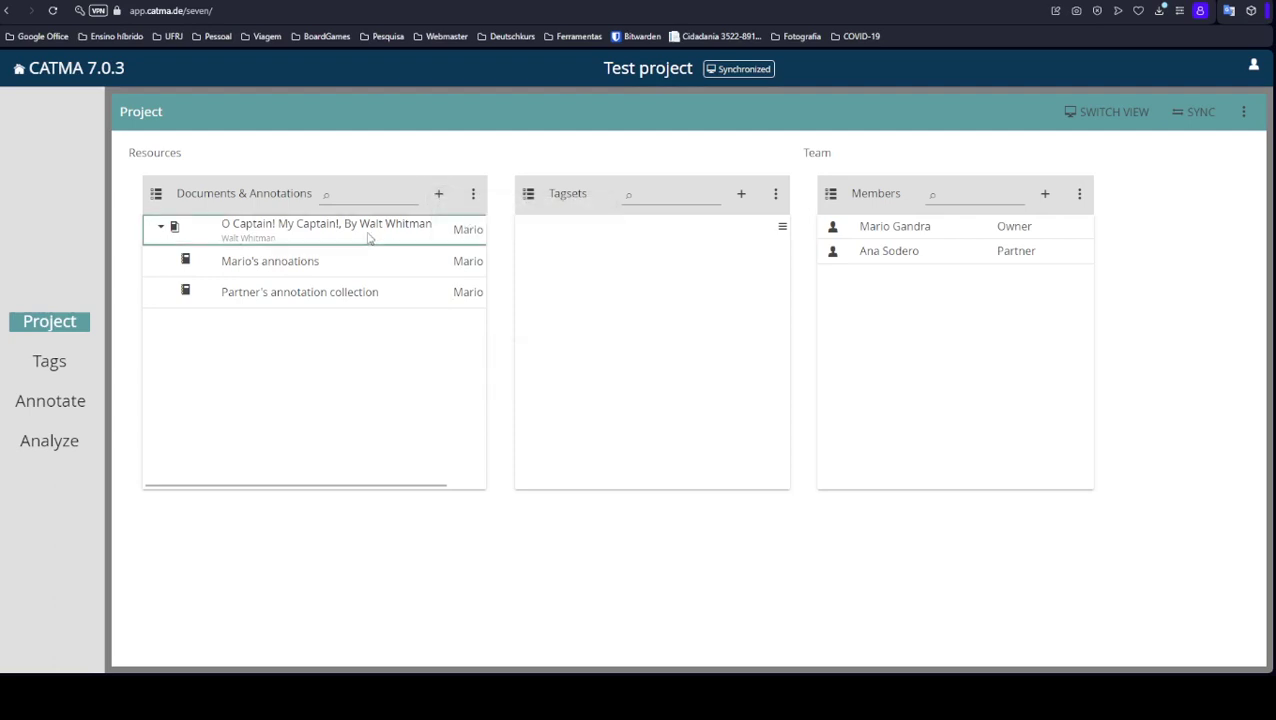
pyautogui.click(438, 194)
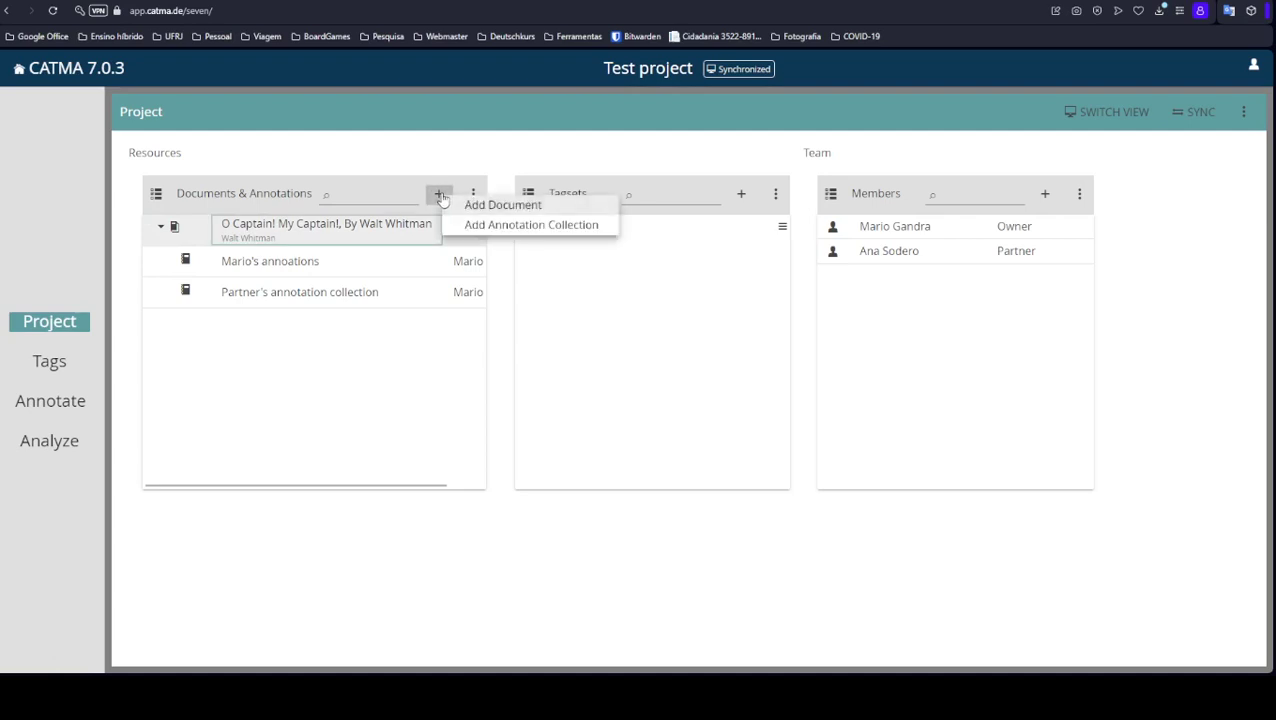
pyautogui.click(528, 226)
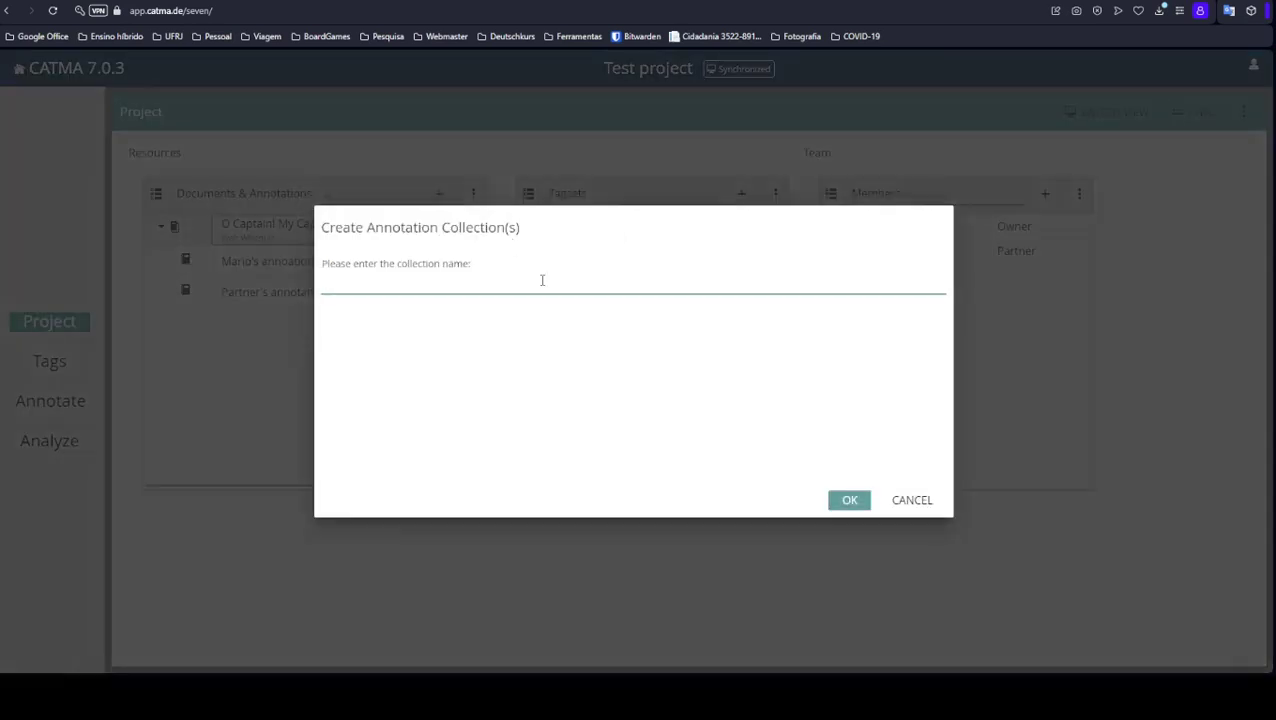
pyautogui.write('another collection')
pyautogui.click(856, 501)
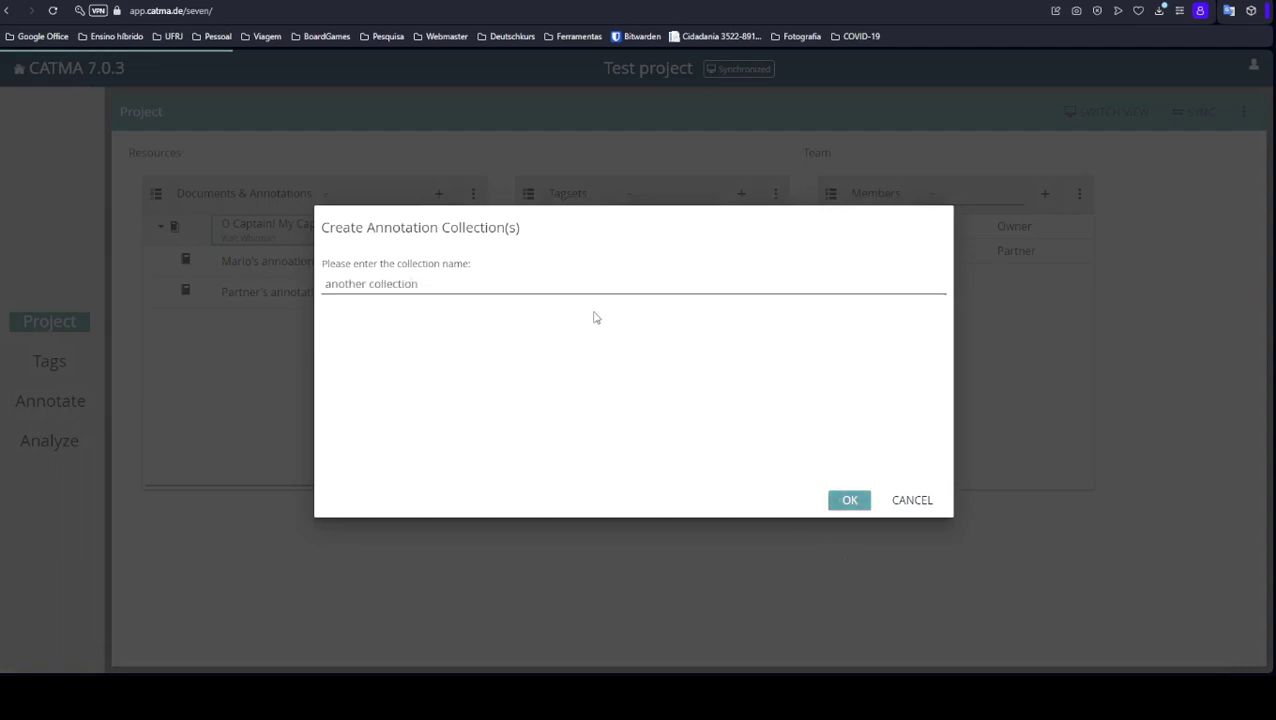
pyautogui.press('Return')
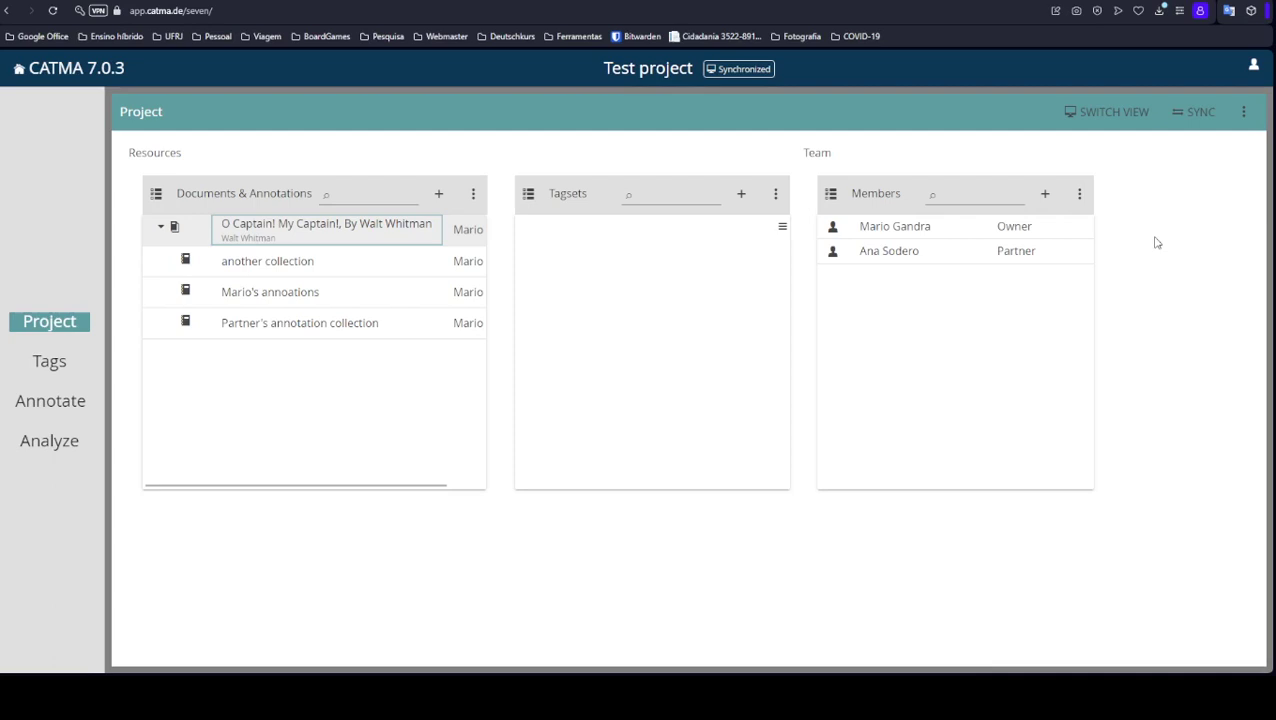
pyautogui.click(1243, 112)
pyautogui.click(1178, 124)
pyautogui.click(1243, 111)
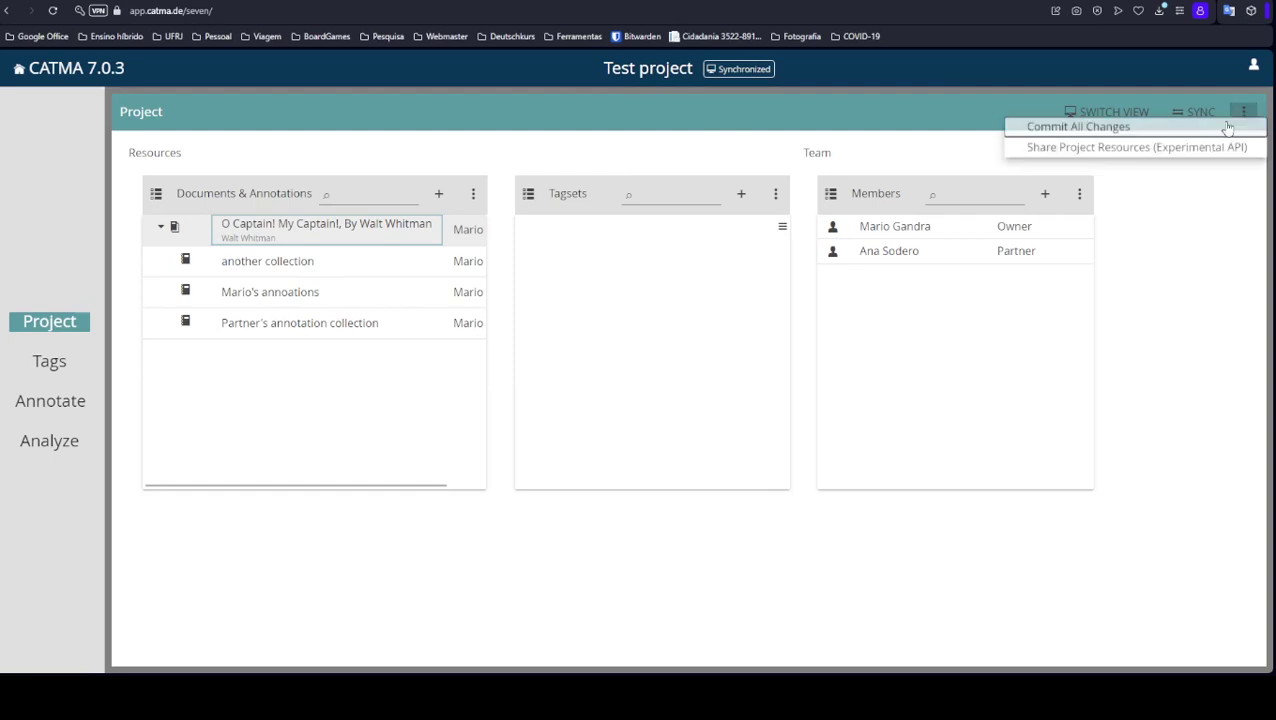
pyautogui.click(1150, 254)
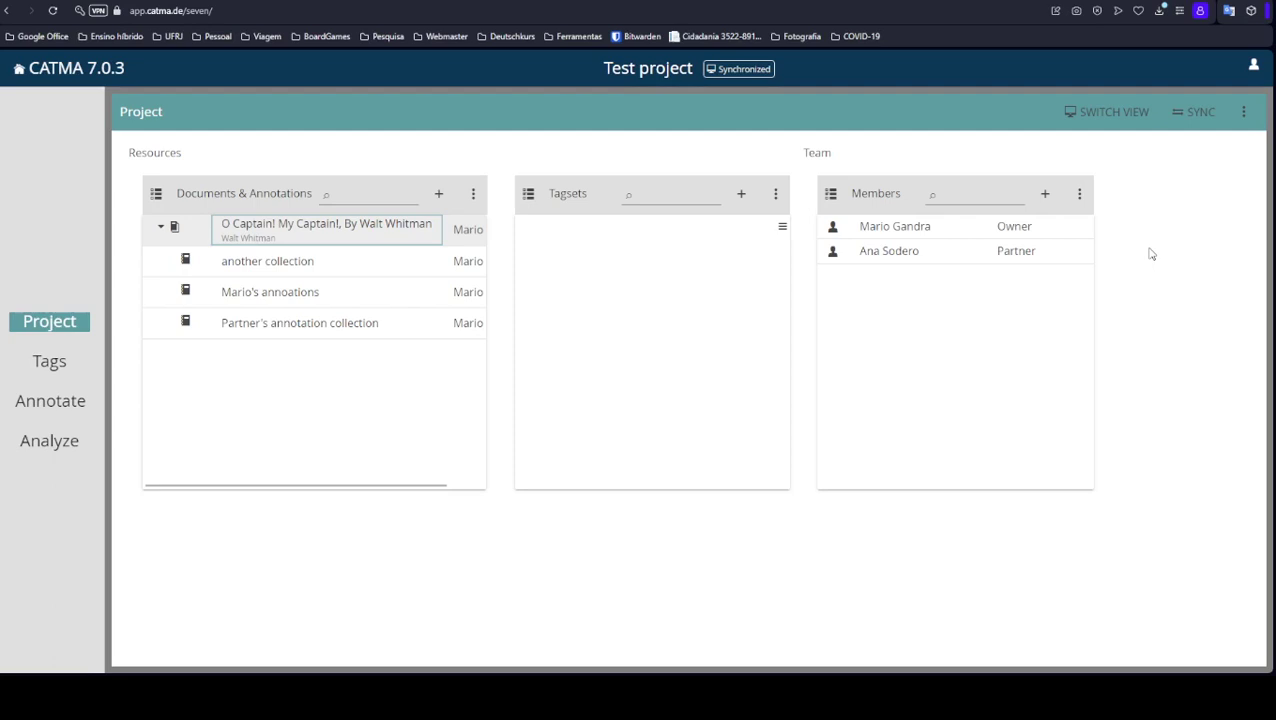
# Check 'another collection' and 'Partner's annotation collection' and delete both.
pyautogui.click(155, 197)
pyautogui.click(158, 291)
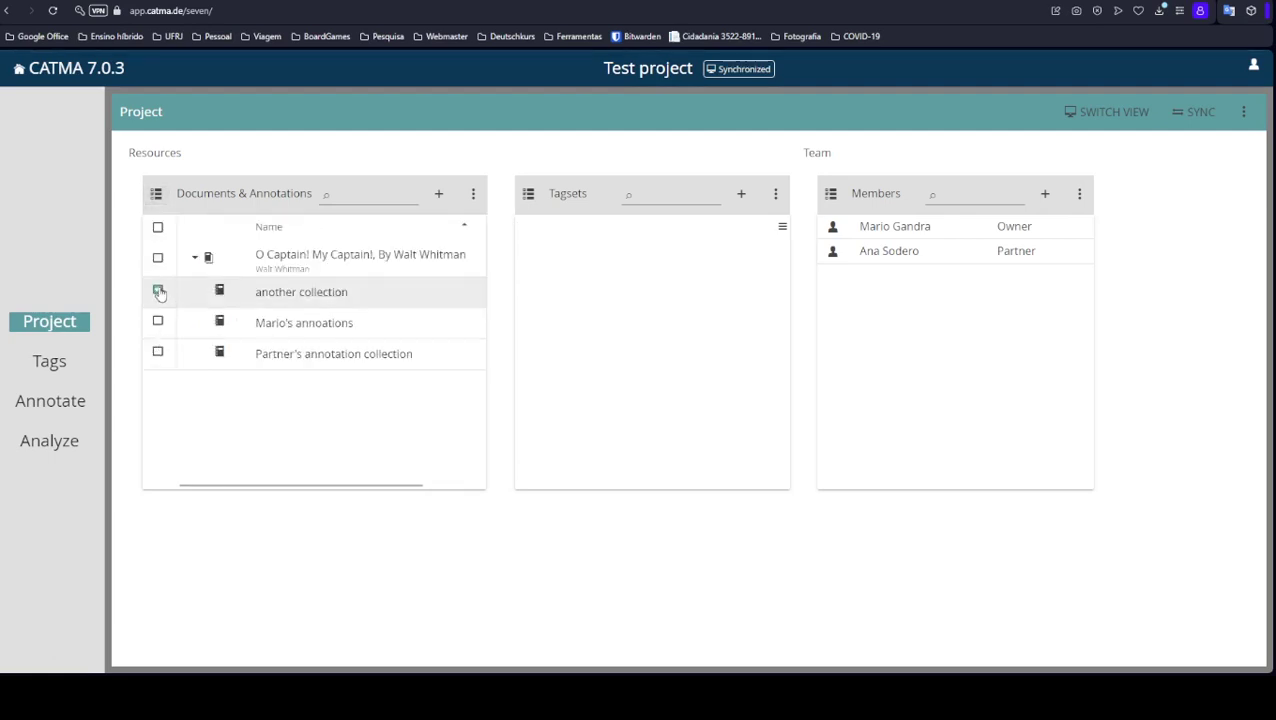
pyautogui.click(158, 352)
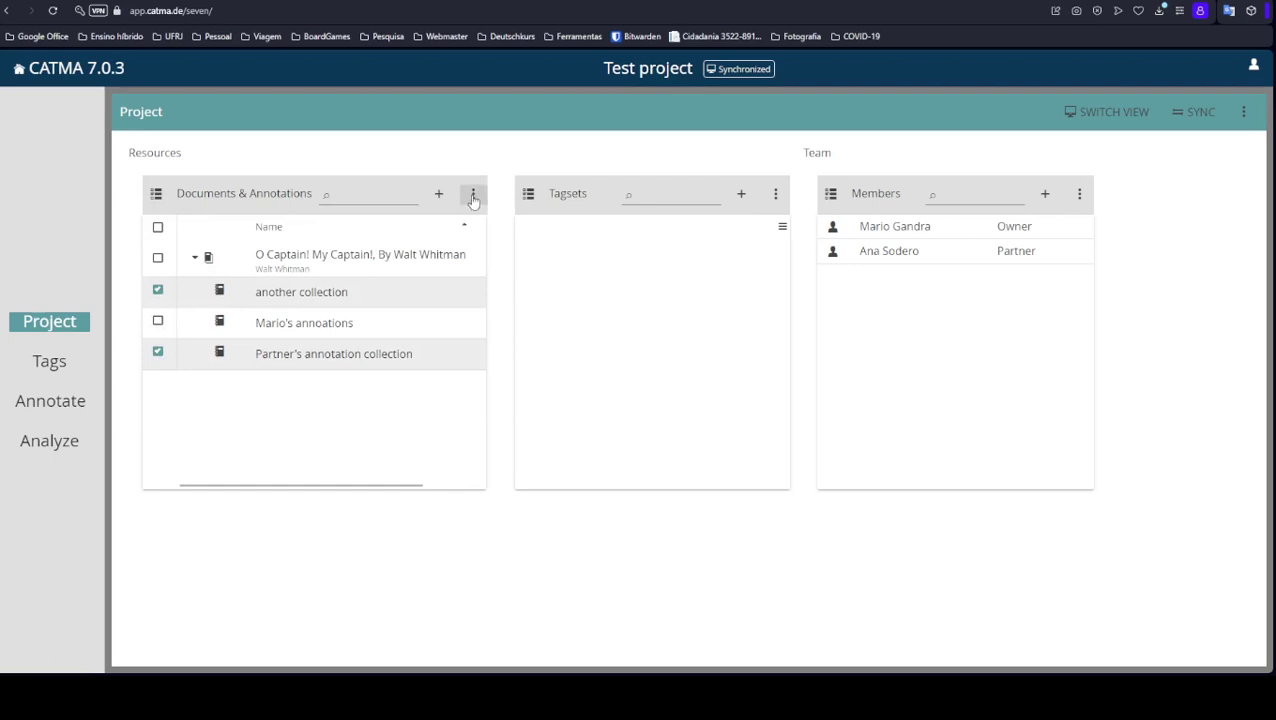
pyautogui.click(473, 197)
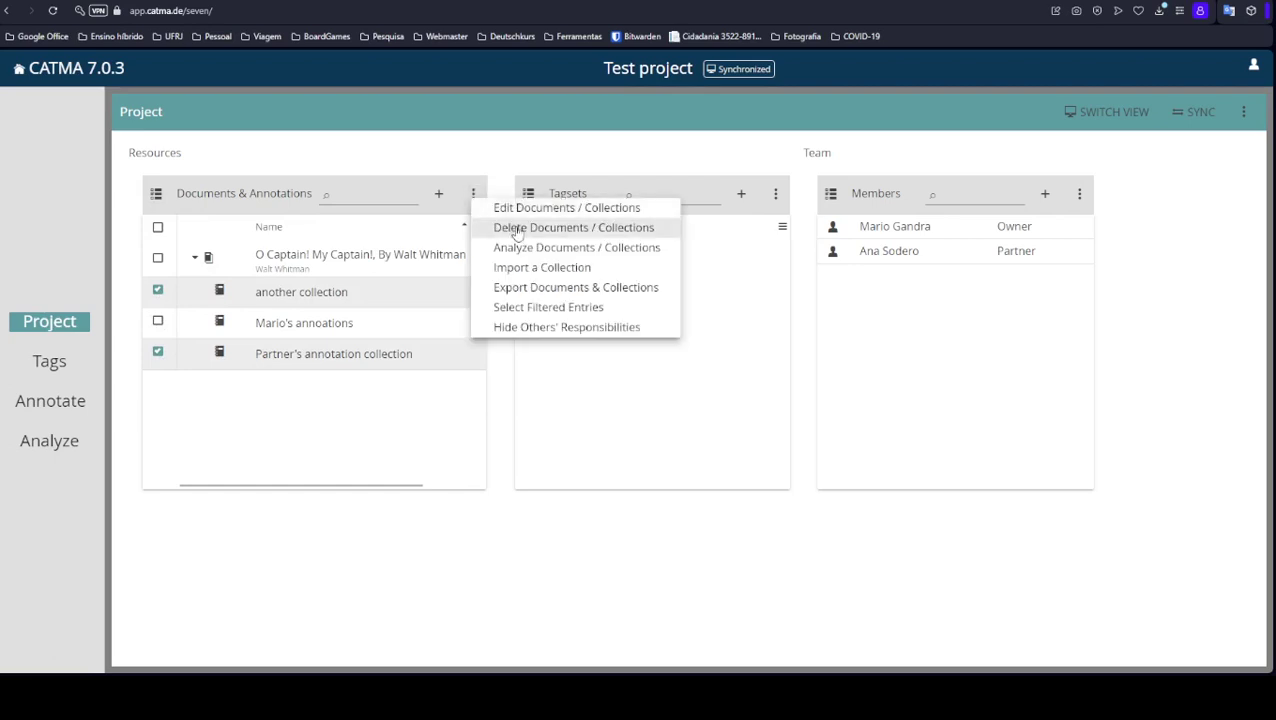
pyautogui.click(516, 229)
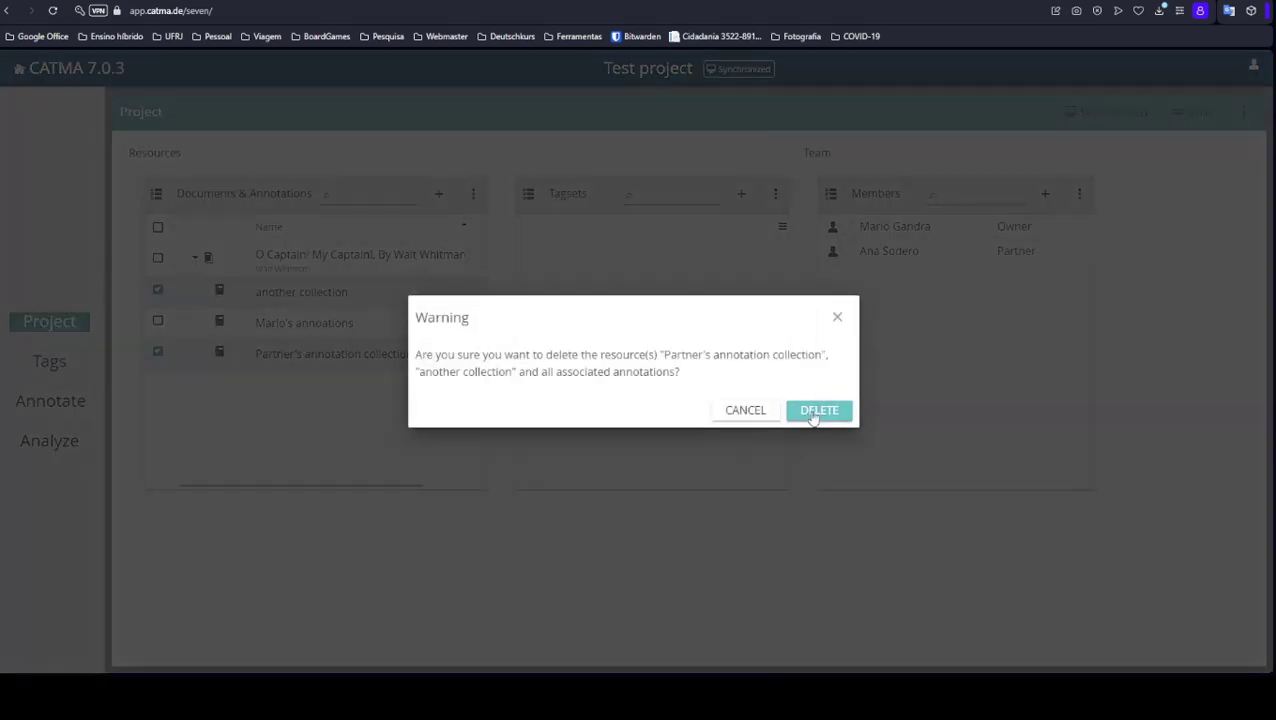
pyautogui.click(818, 414)
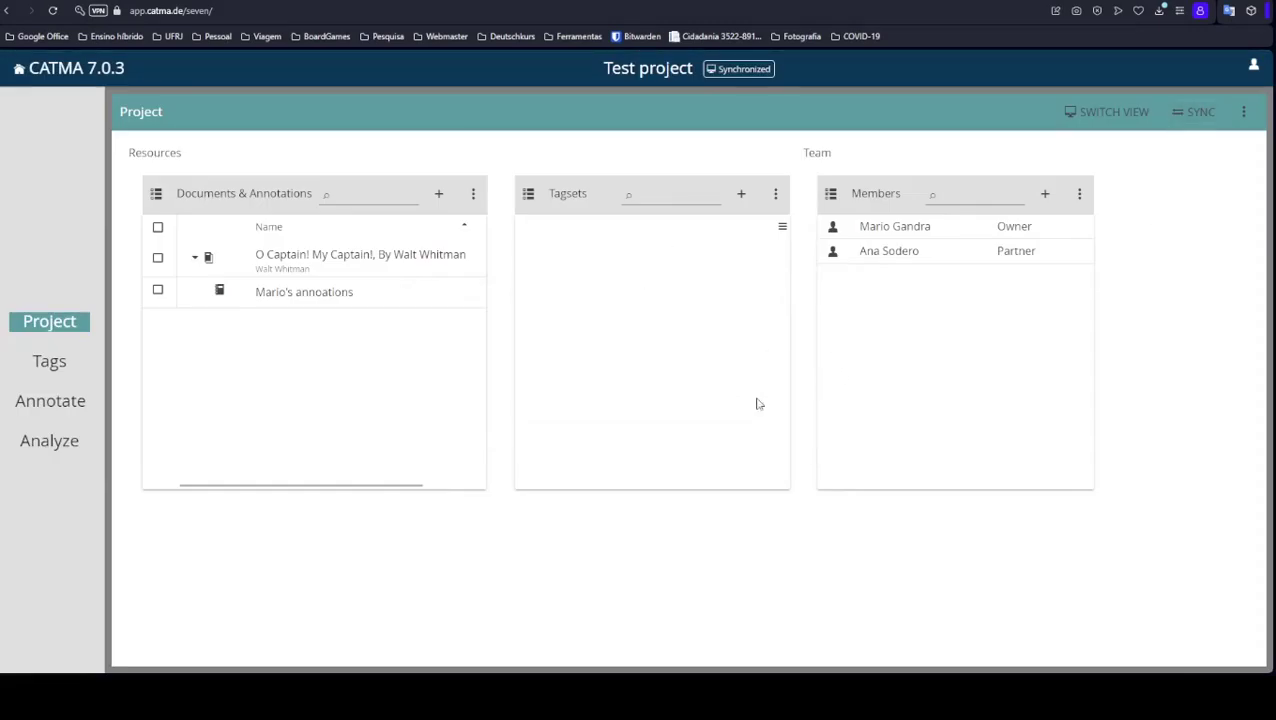
# Synchronize the project with the server after the deletions.
pyautogui.click(1082, 196)
pyautogui.click(1136, 173)
pyautogui.click(1189, 112)
# Commit all changes to the Test project, then go to tag management.
pyautogui.click(1244, 112)
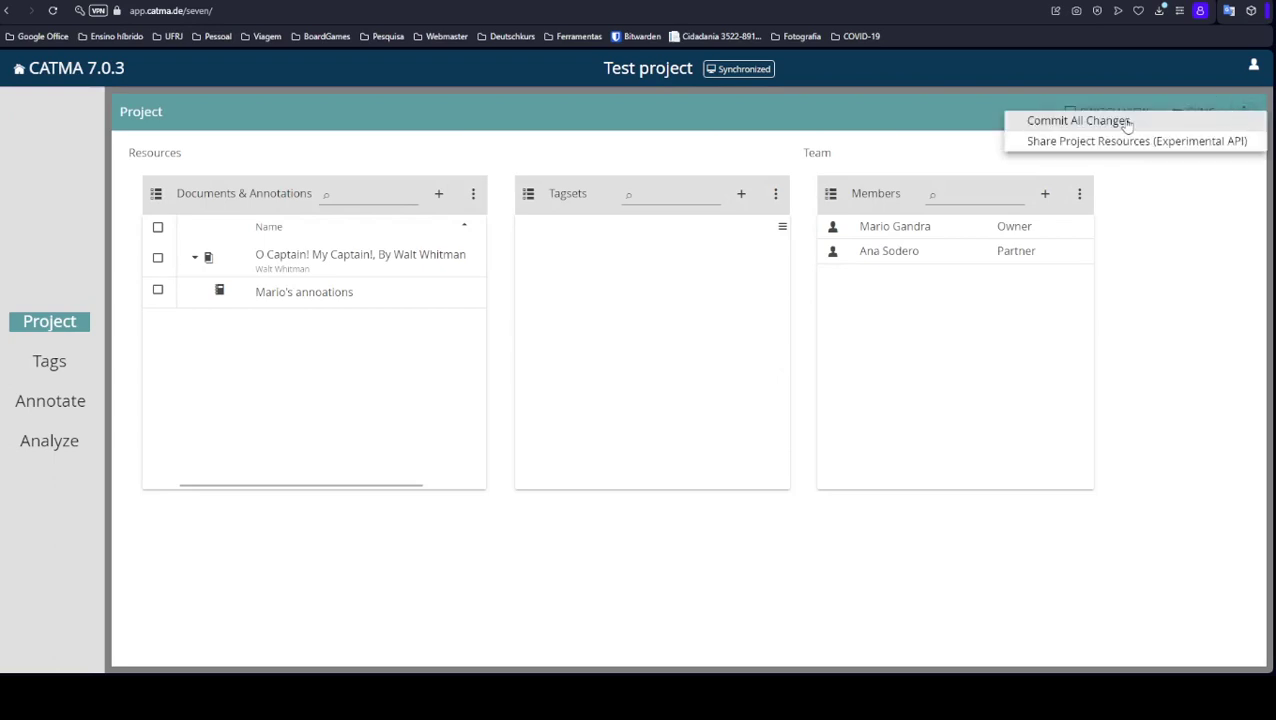
pyautogui.click(1152, 211)
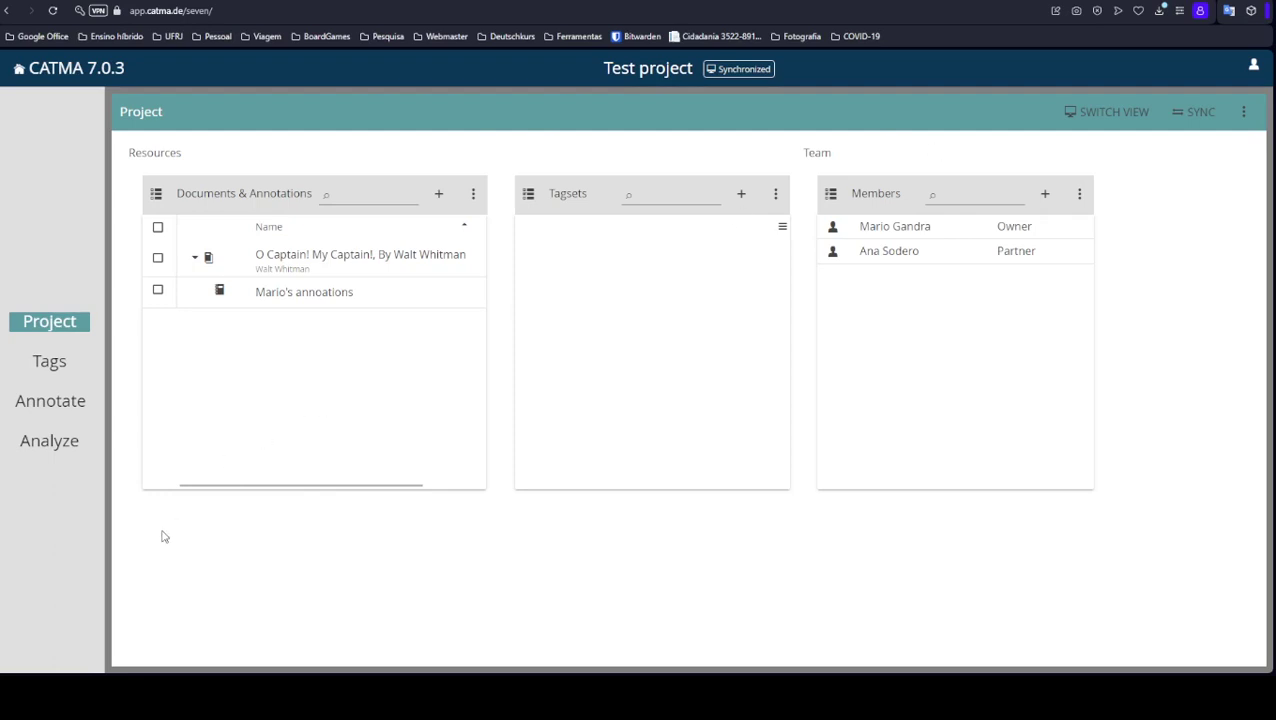
pyautogui.click(49, 361)
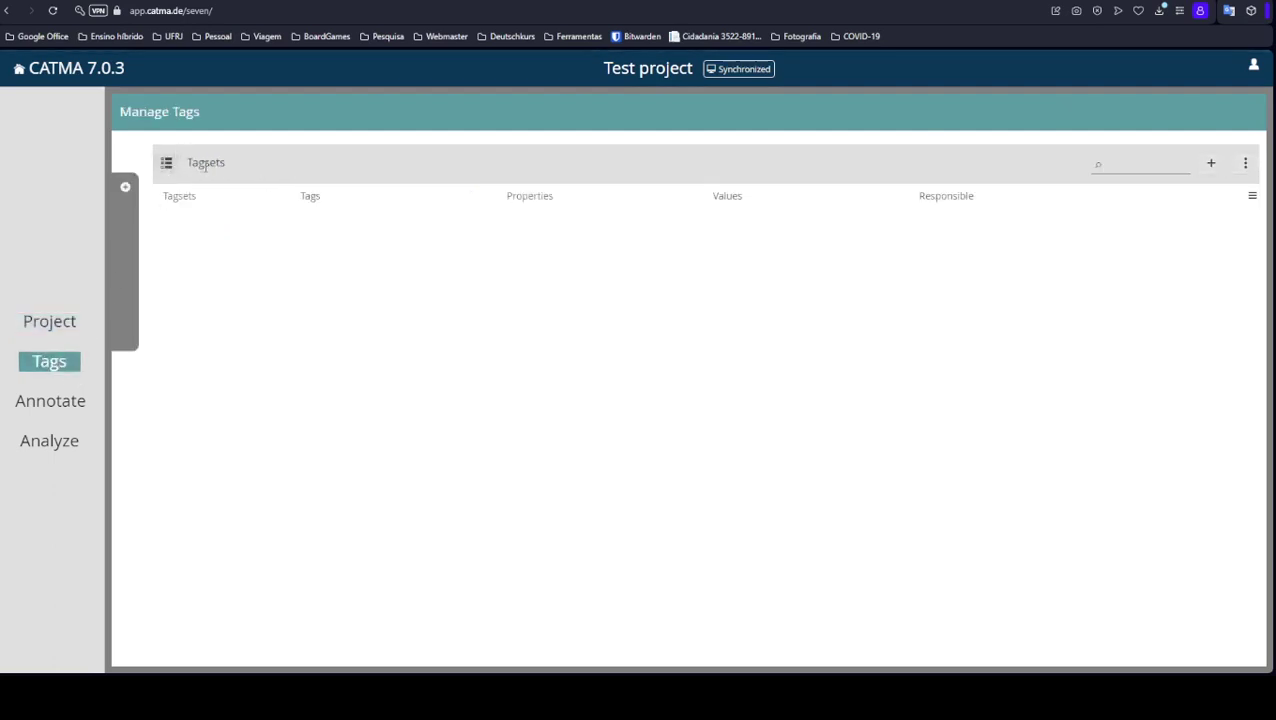
# Show and hide the empty Tagsets list, then switch to the Annotate page for the Test project.
pyautogui.click(125, 187)
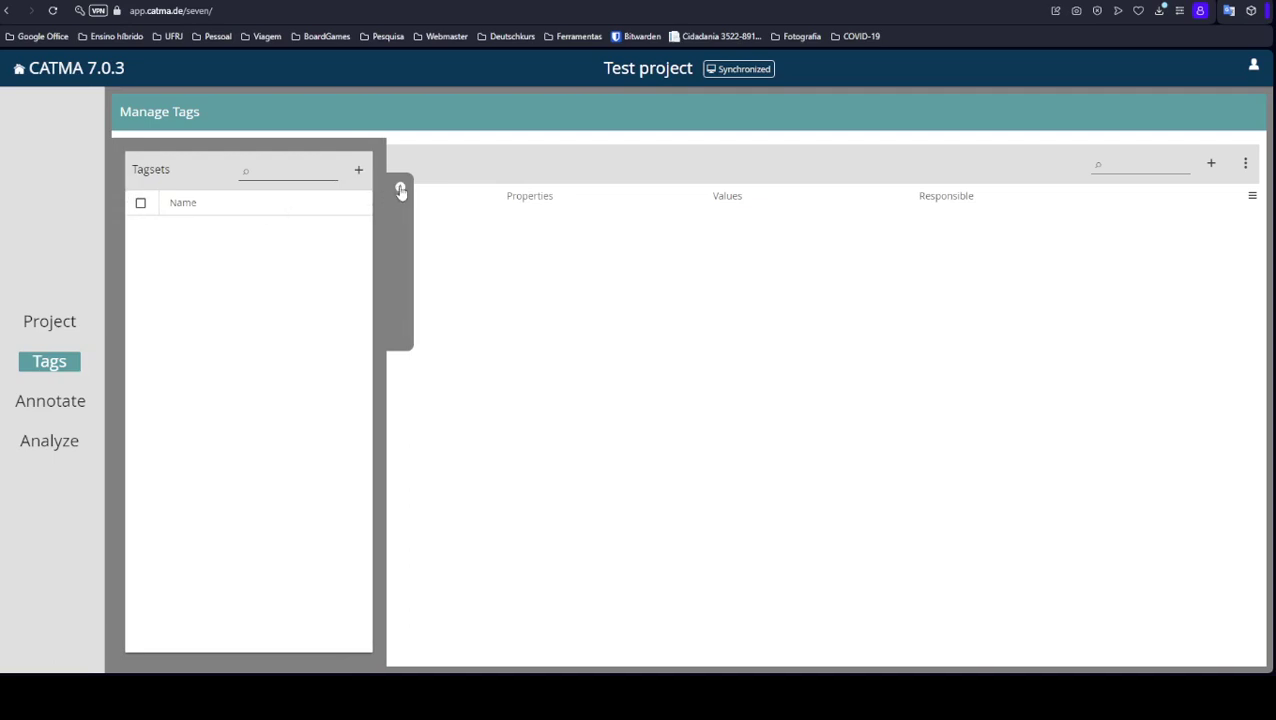
pyautogui.click(400, 191)
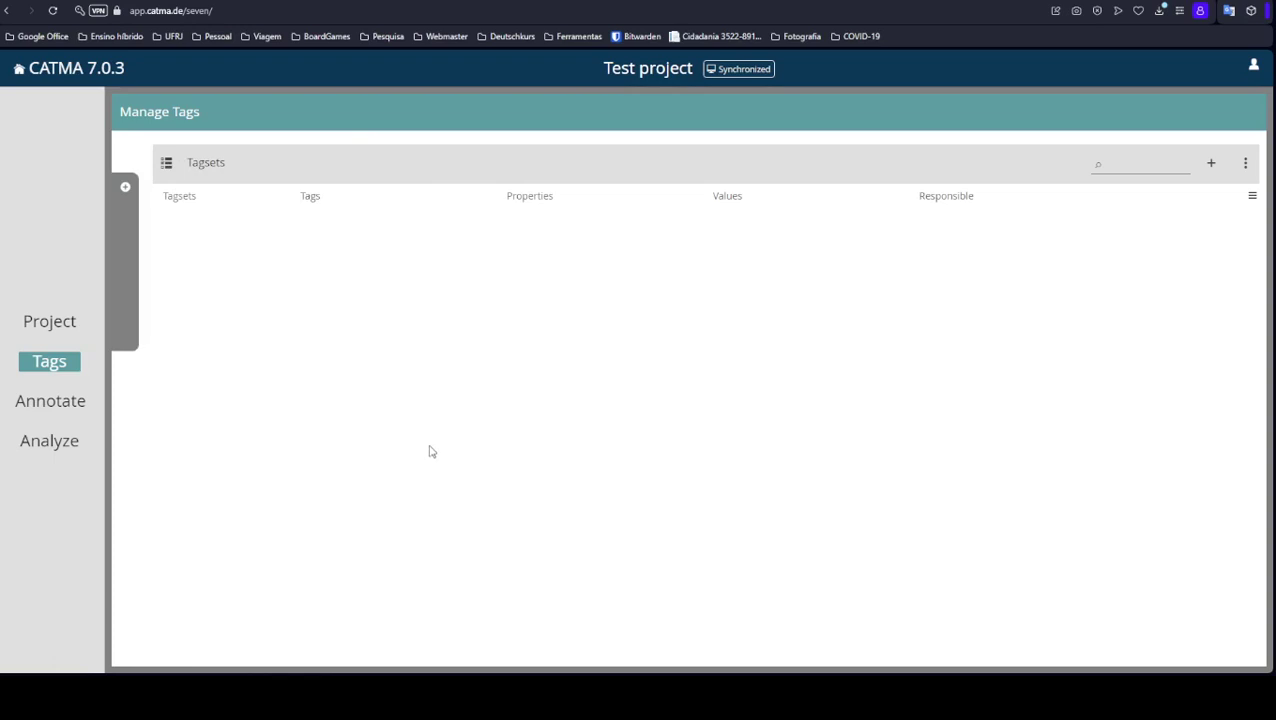
pyautogui.click(62, 403)
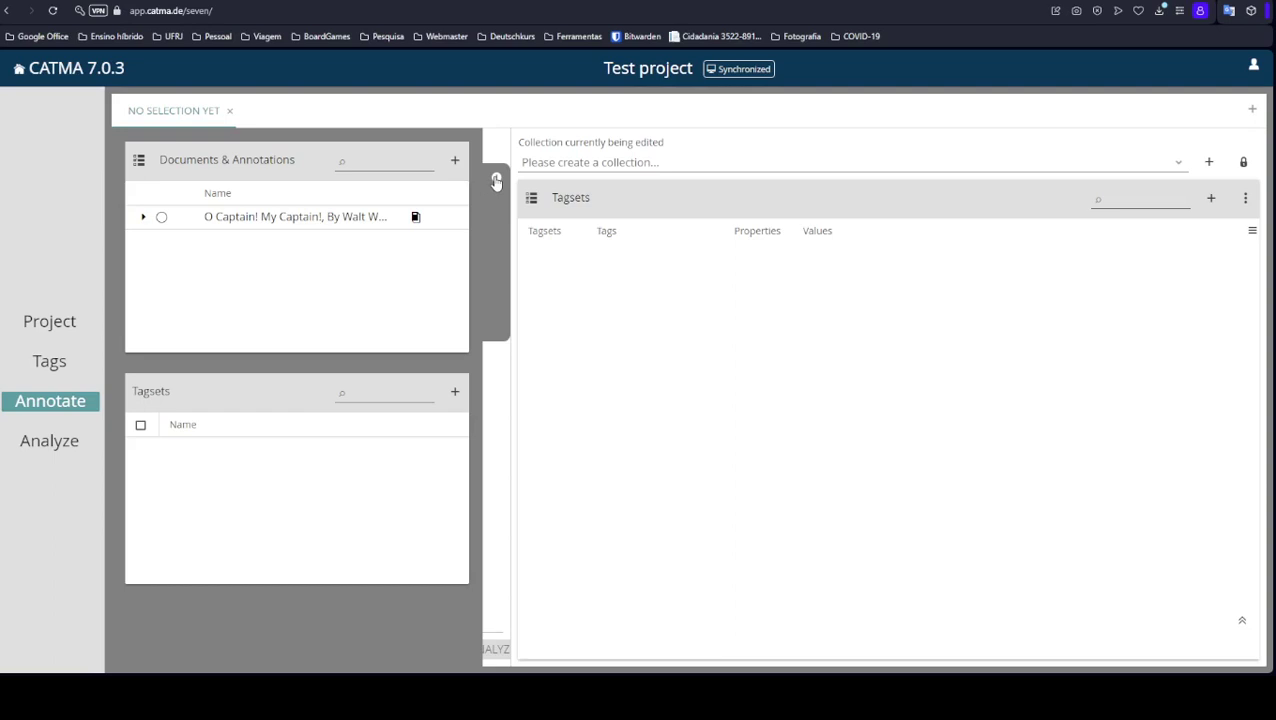
# Switch to the Analyze page and hide the Documents & Annotations panel to reveal queries and visualizations.
pyautogui.click(495, 181)
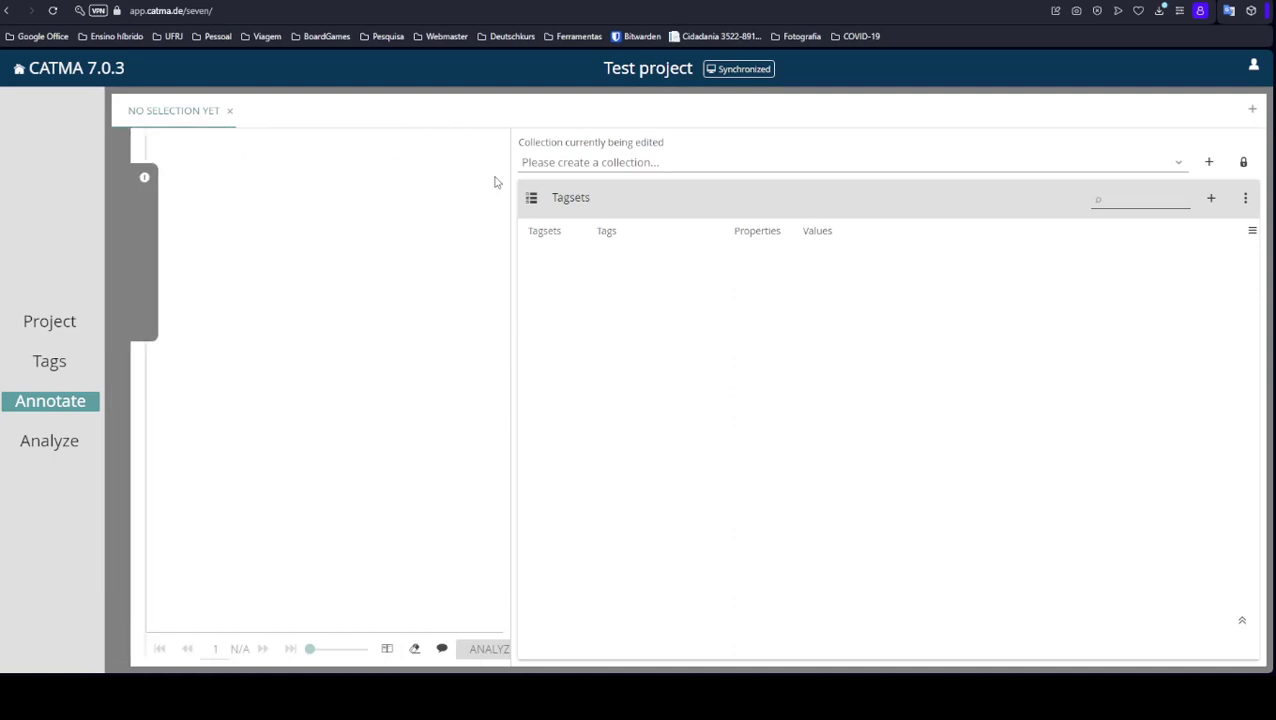
pyautogui.click(48, 445)
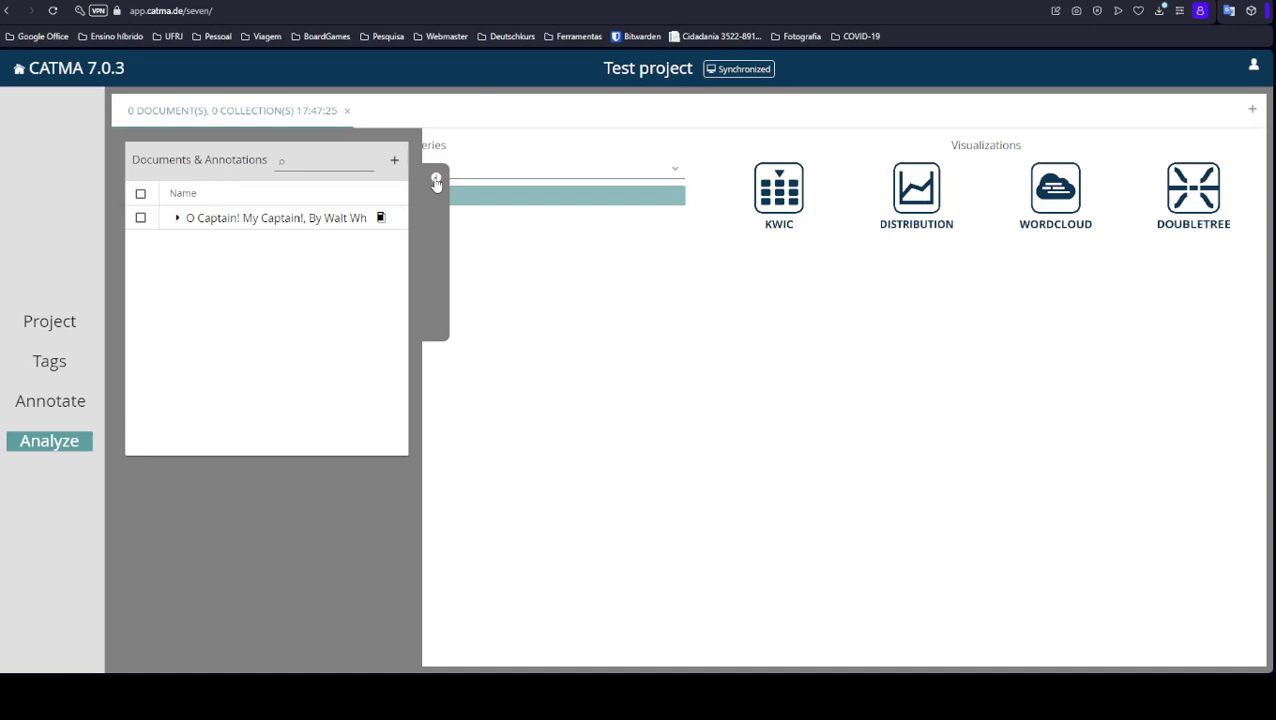
pyautogui.click(436, 181)
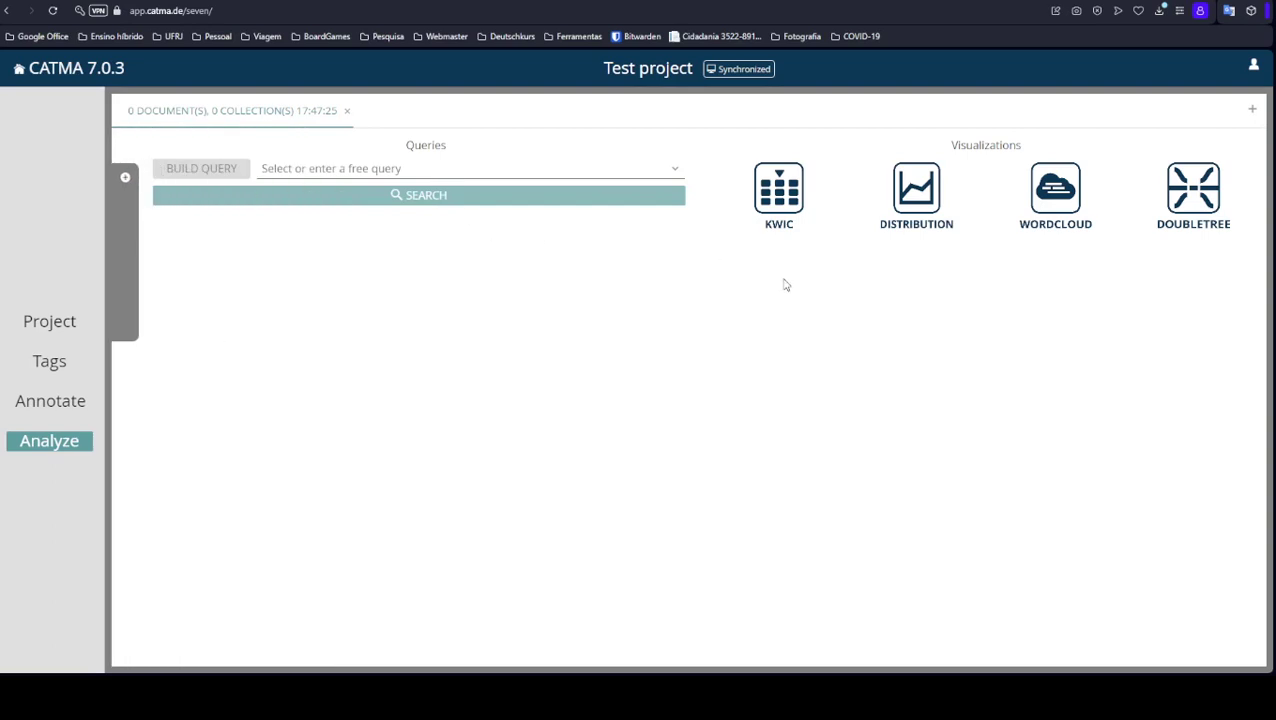